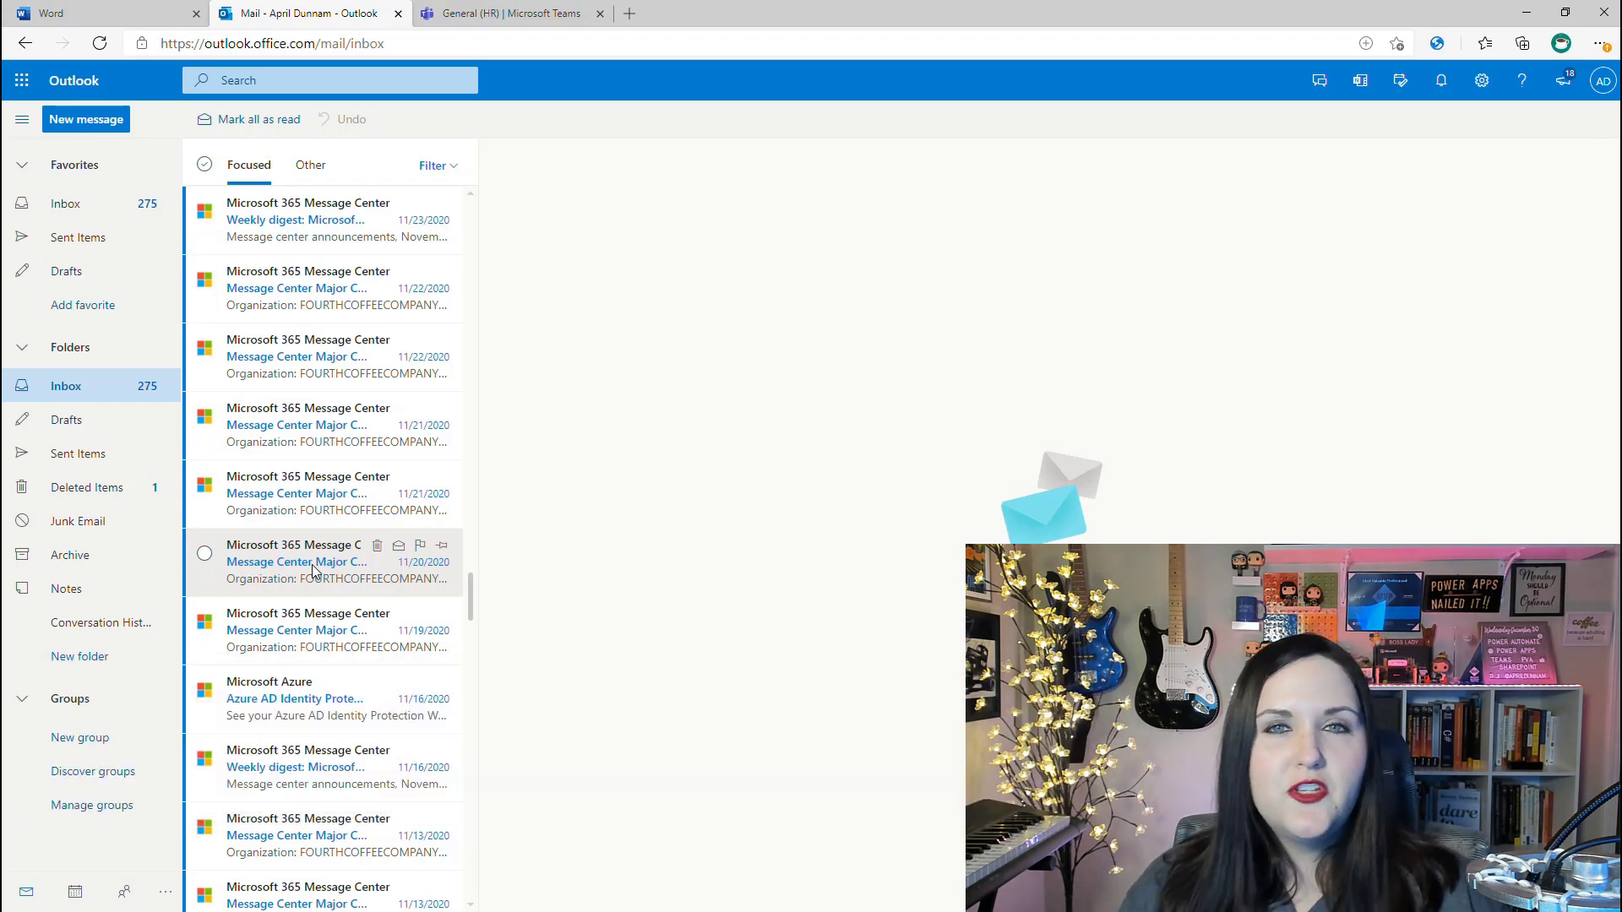
Look through the Outlook inbox and the posts in the fourthcoffeecompany General channel in Teams.
scroll(401, 506, "down", 15)
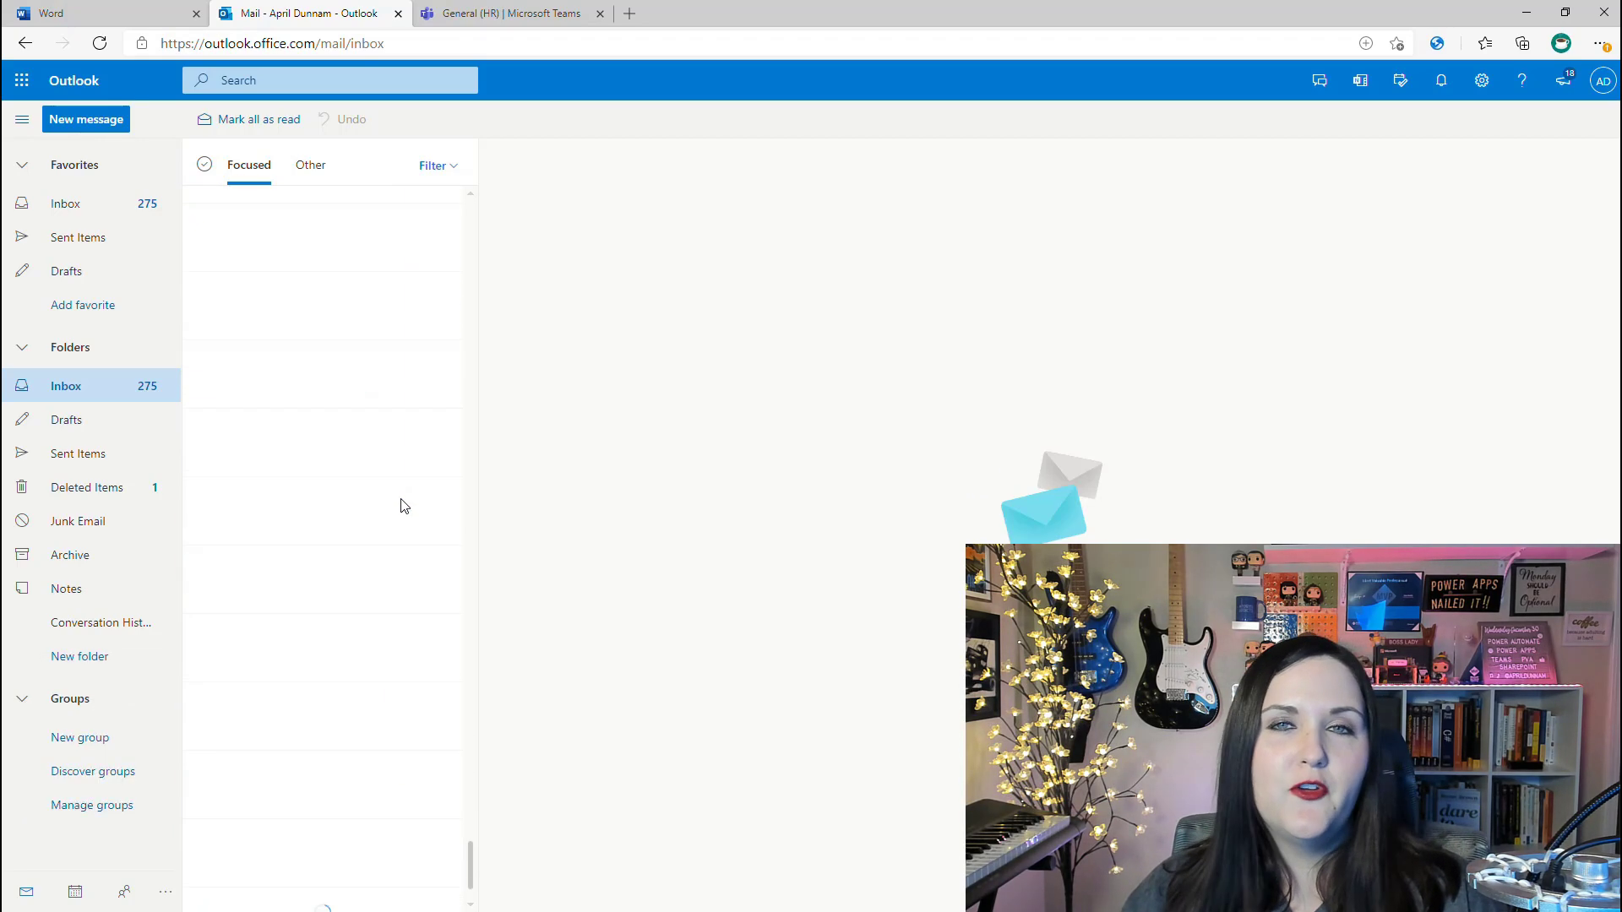
scroll(401, 507, "down", 5)
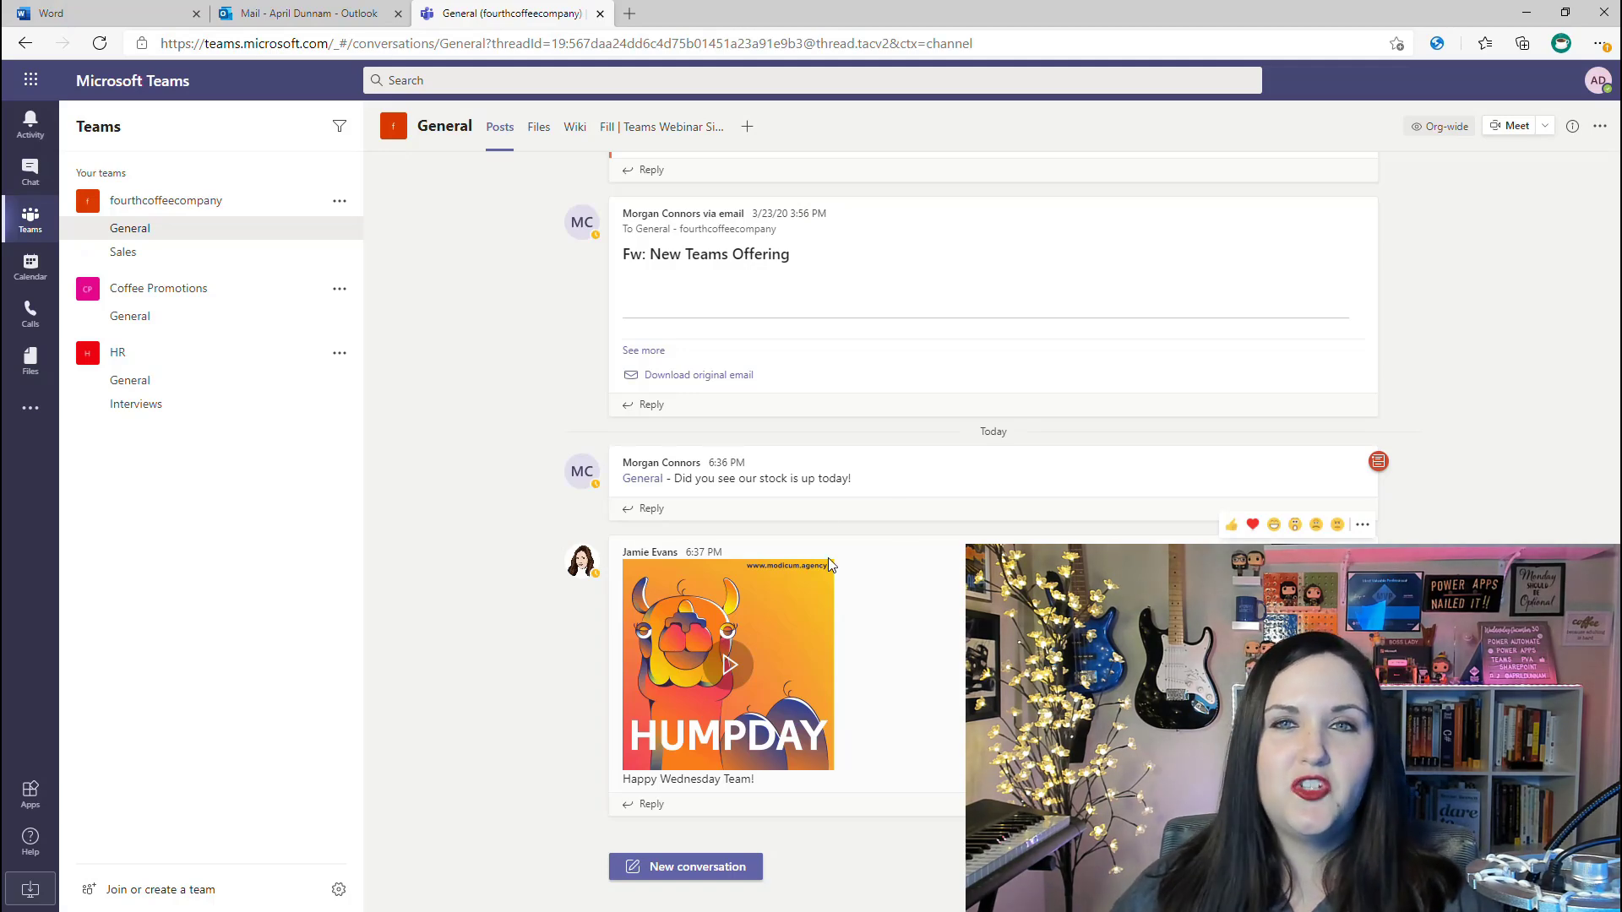
scroll(836, 568, "up", 5)
scroll(836, 568, "up", 10)
scroll(834, 569, "down", 15)
scroll(831, 568, "up", 10)
scroll(614, 621, "down", 10)
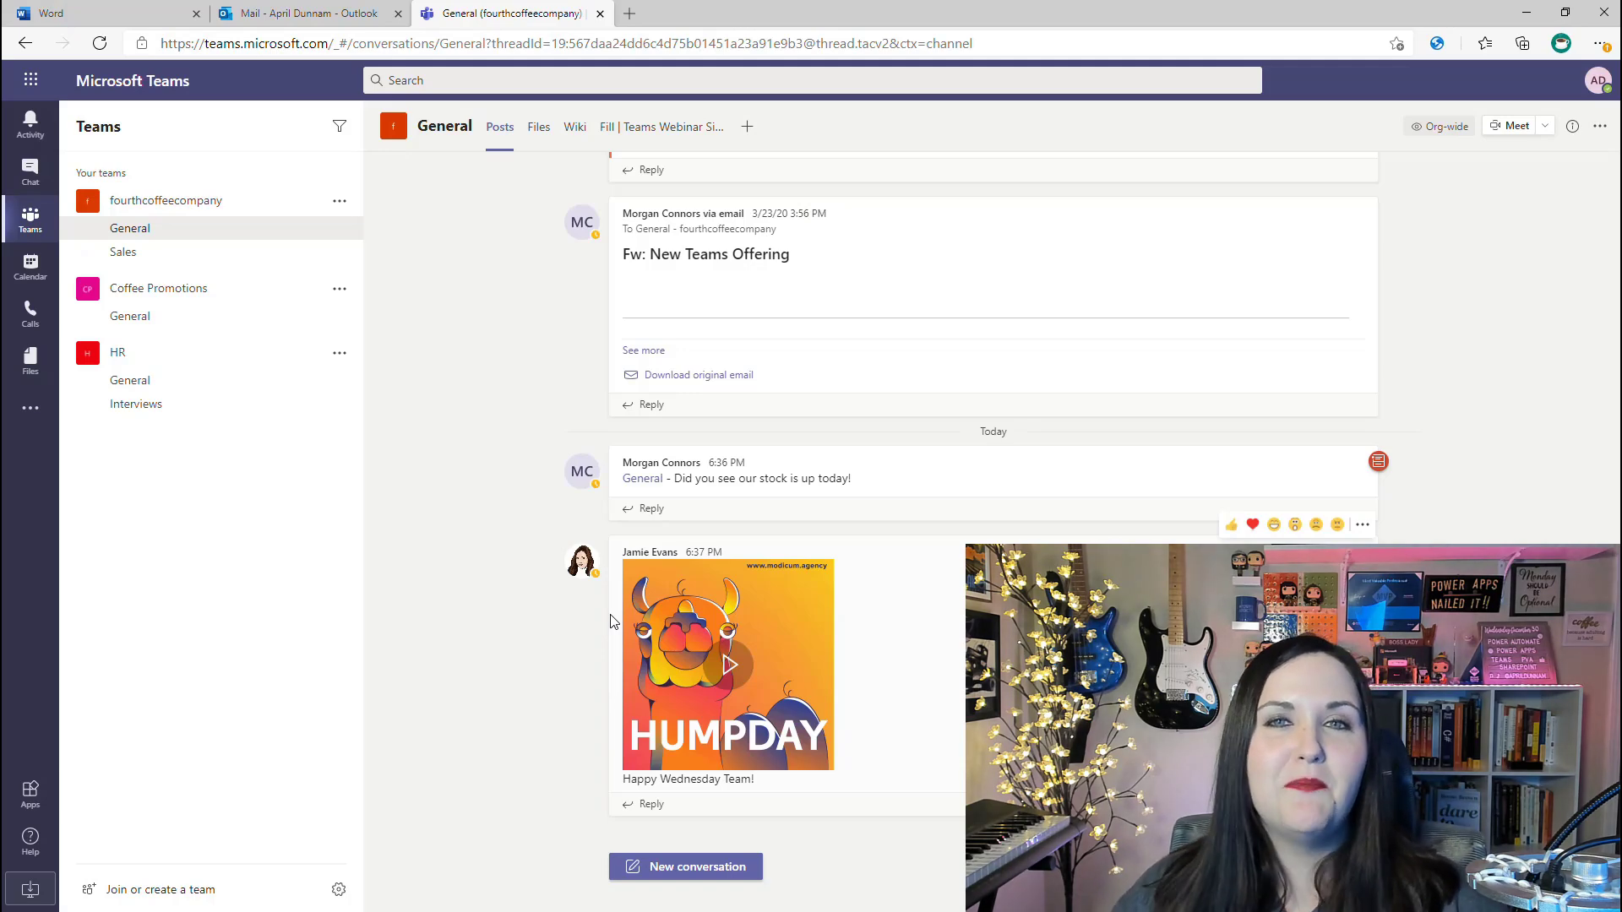
Open the HR team's General channel and look through all the bulletin categories on the Bulletins home page.
left_click(129, 380)
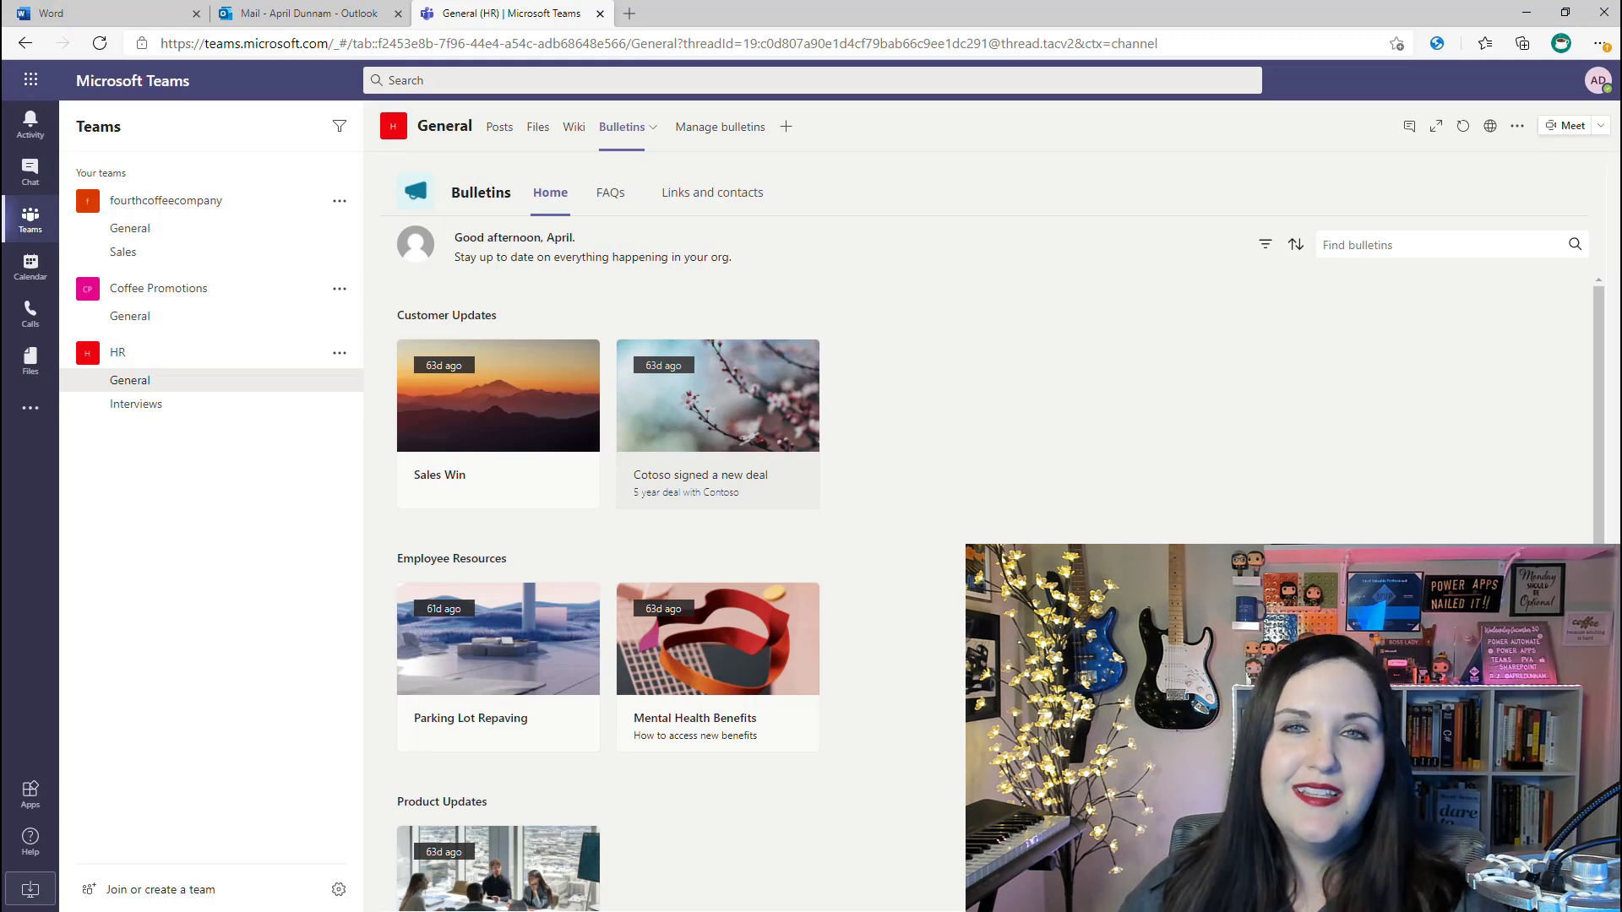
scroll(988, 591, "down", 2)
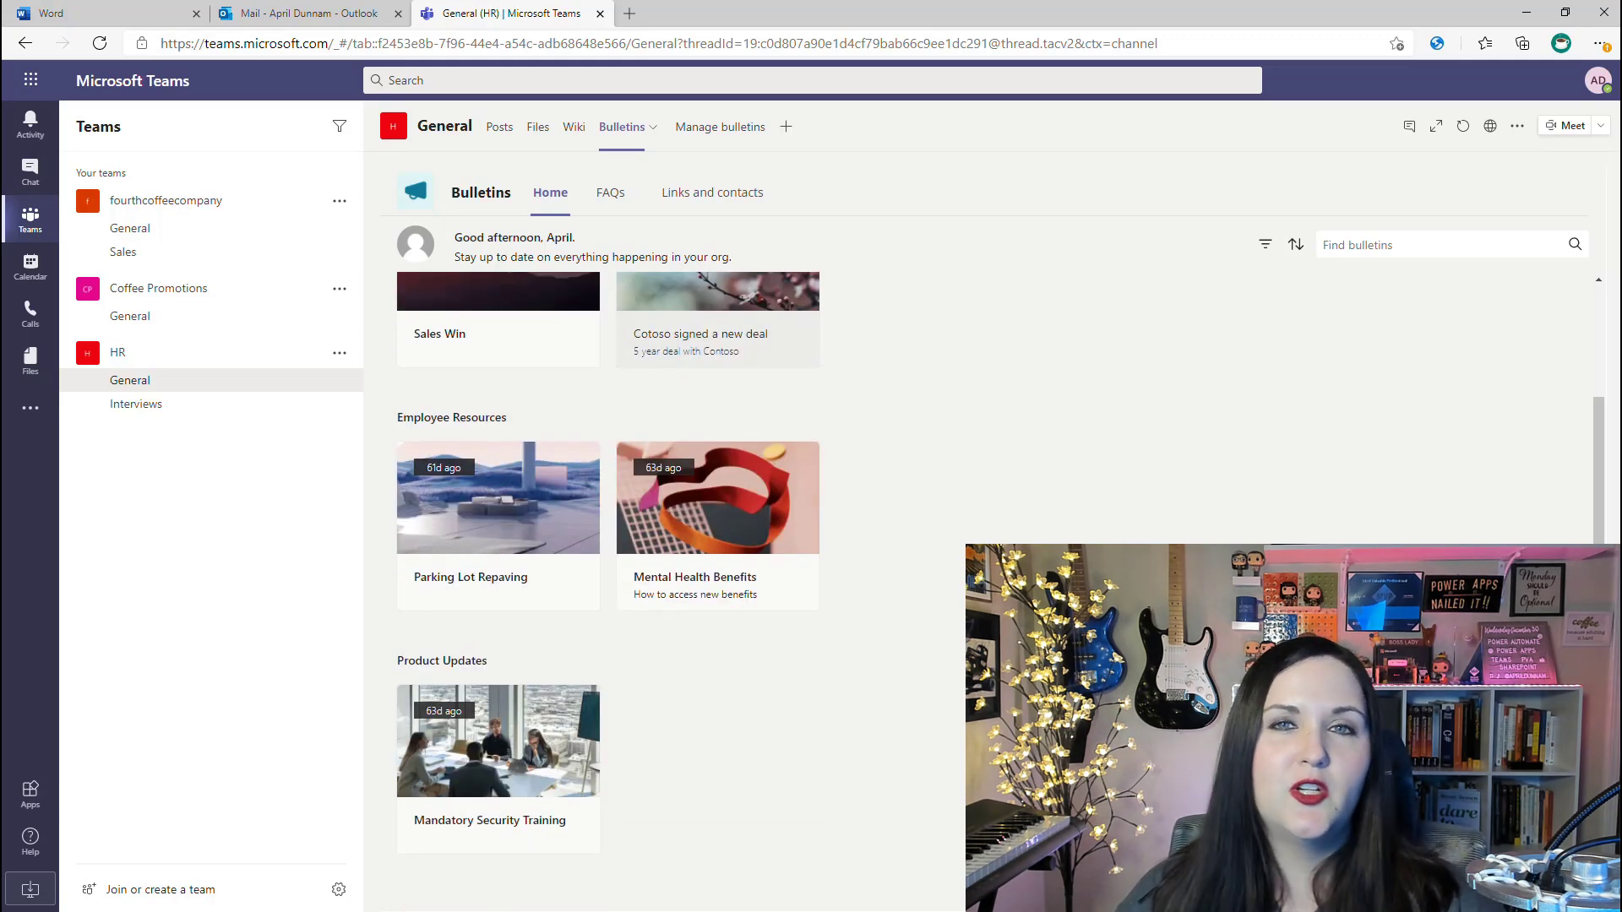
scroll(989, 591, "up", 2)
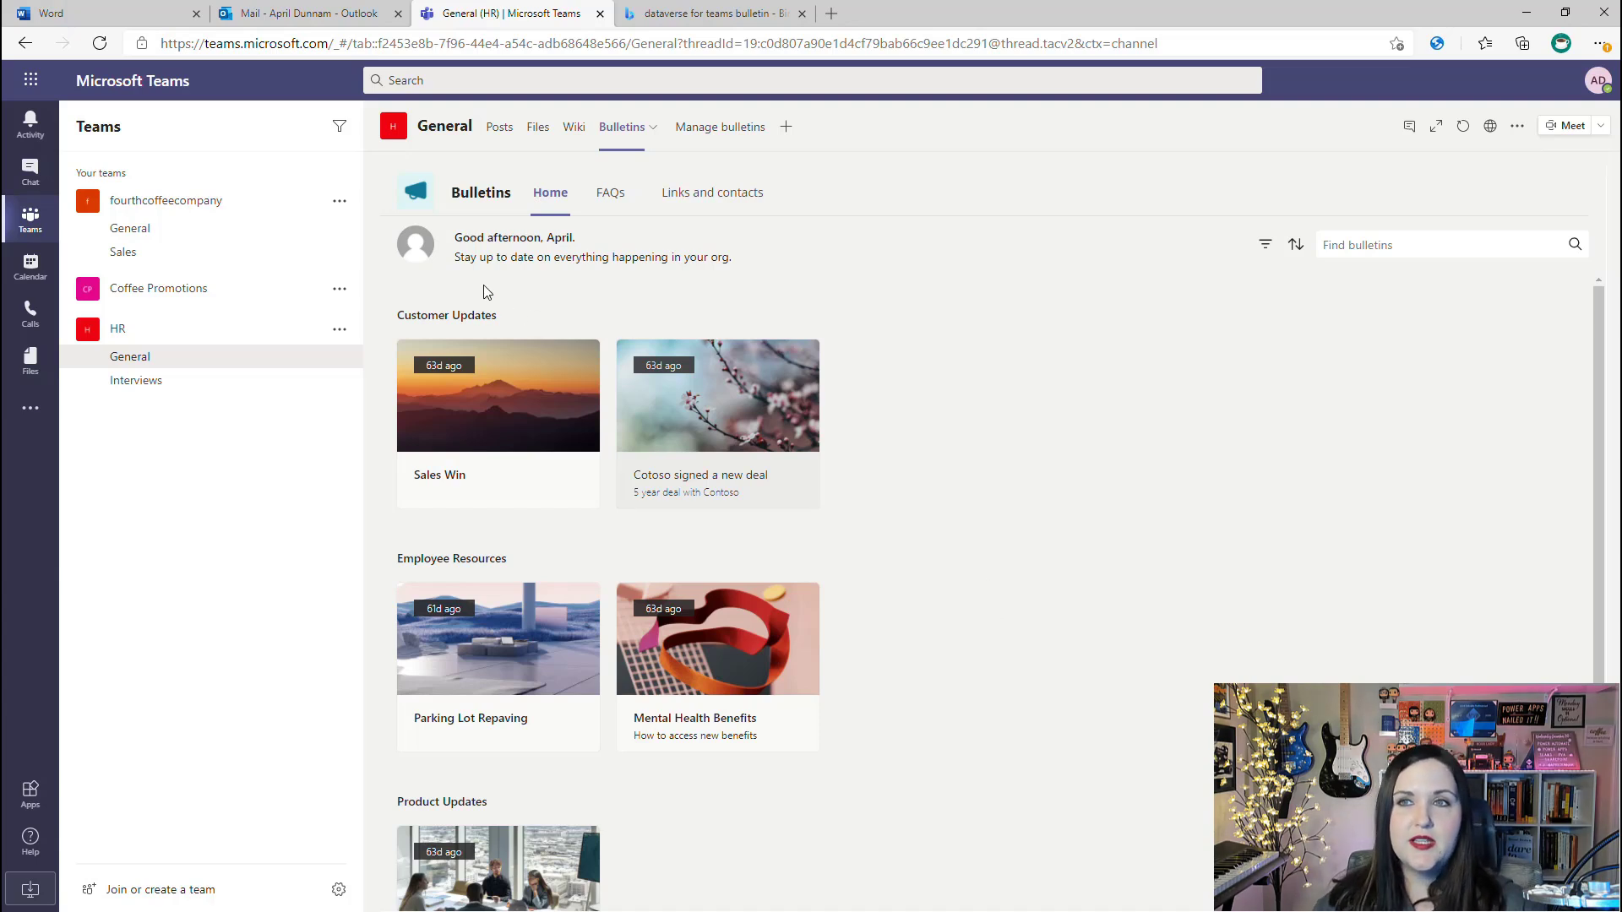
scroll(534, 414, "down", 2)
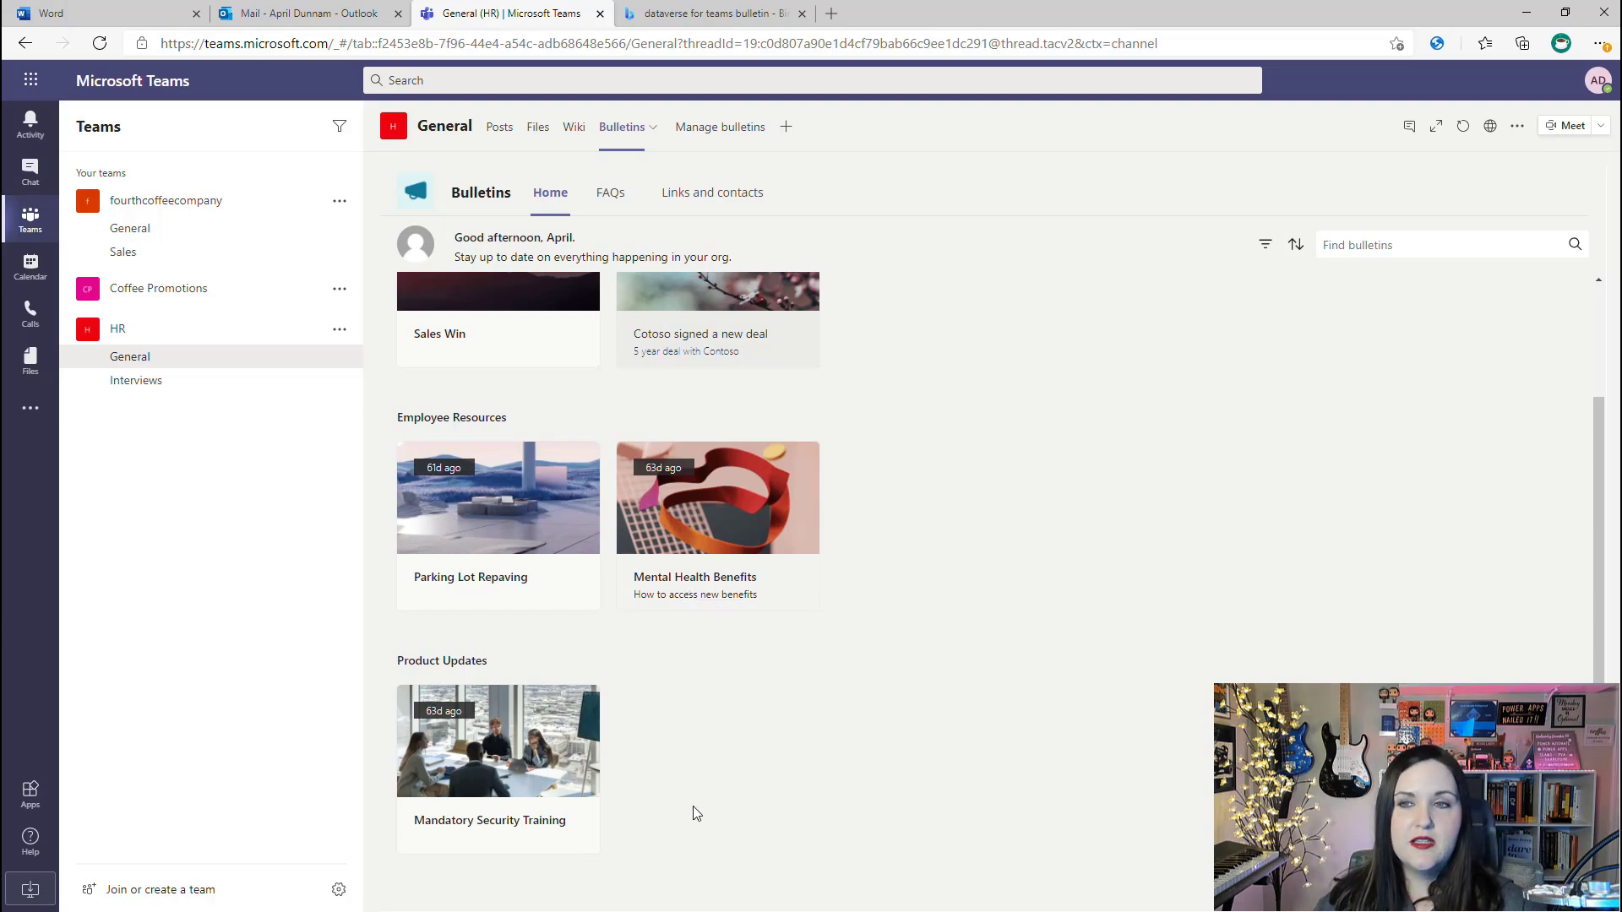
scroll(691, 813, "up", 2)
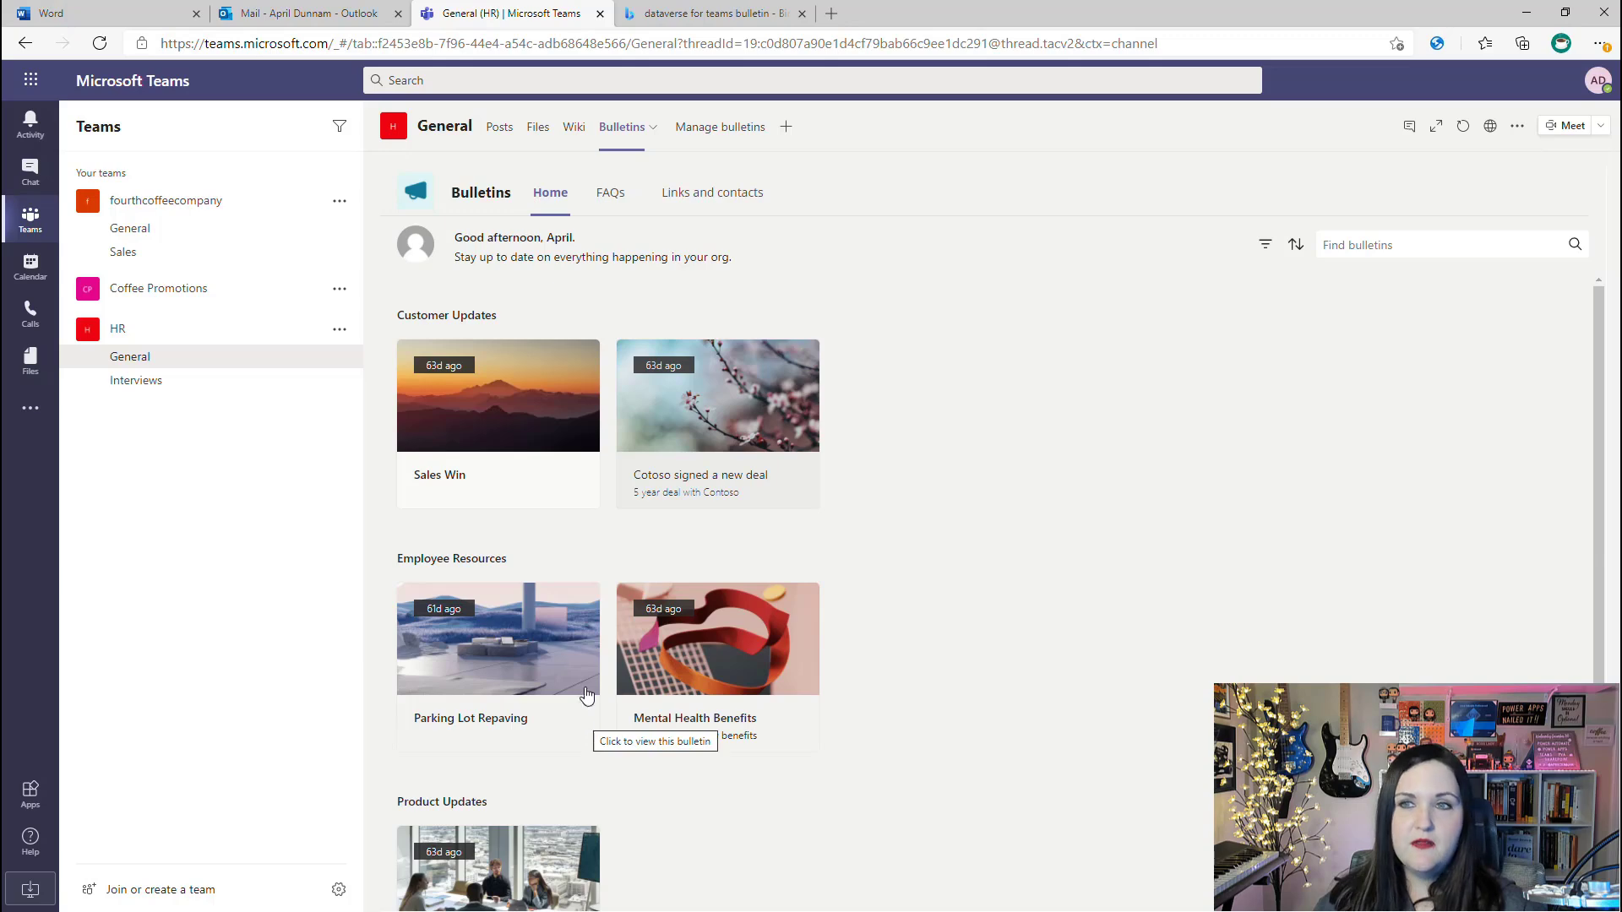
Read the "Cotoso signed a new deal" bulletin, bookmark it and close it.
left_click(724, 478)
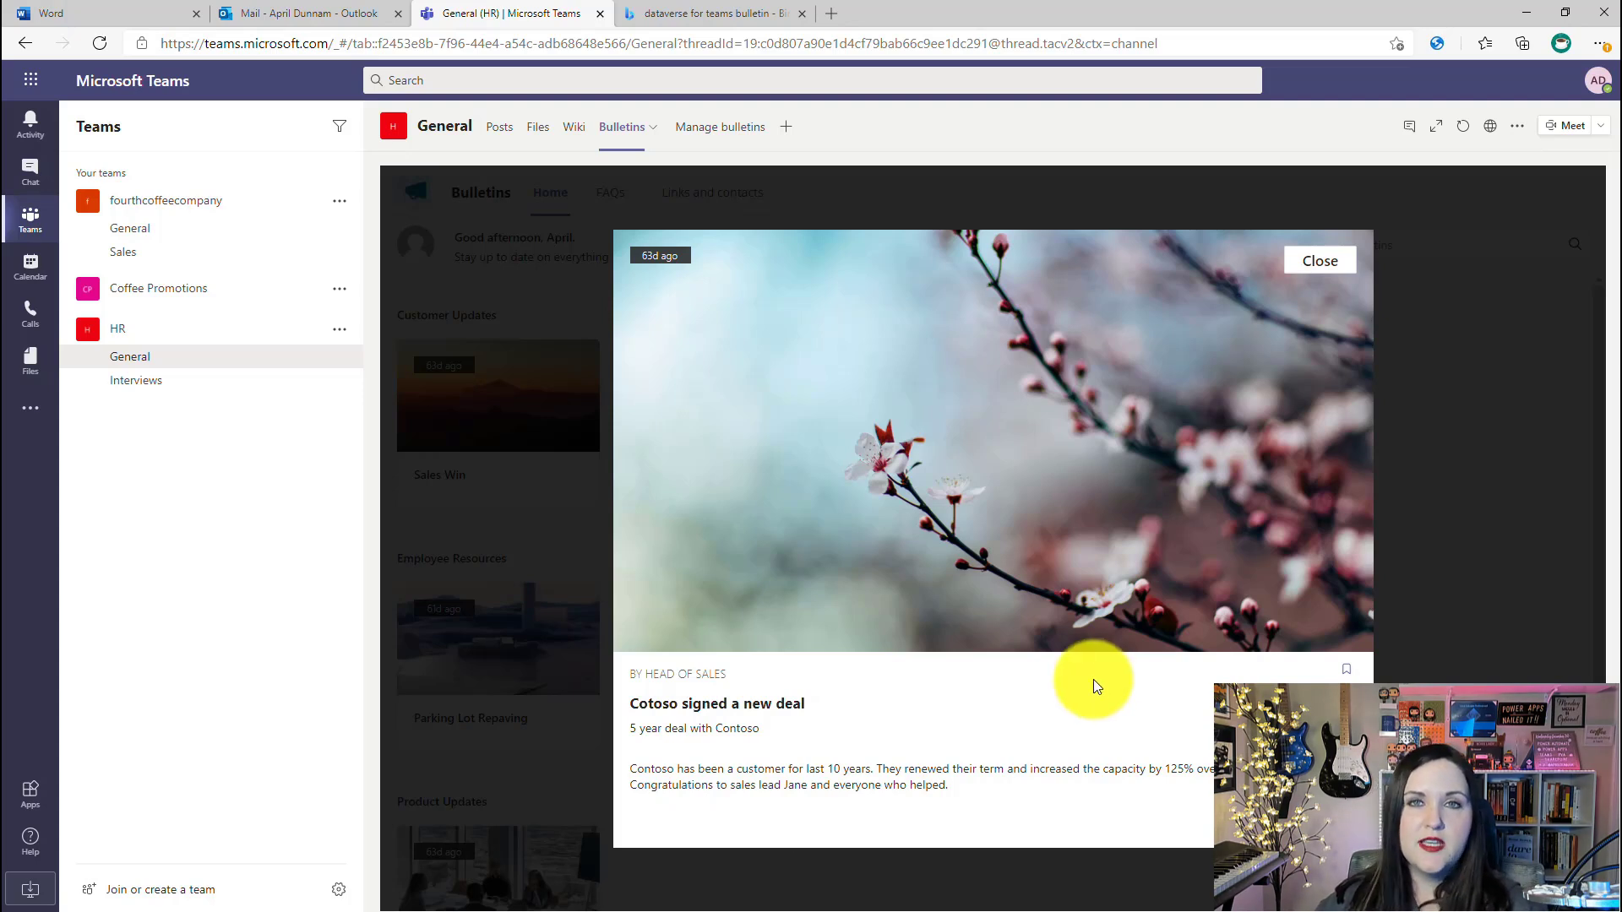
left_click(1347, 672)
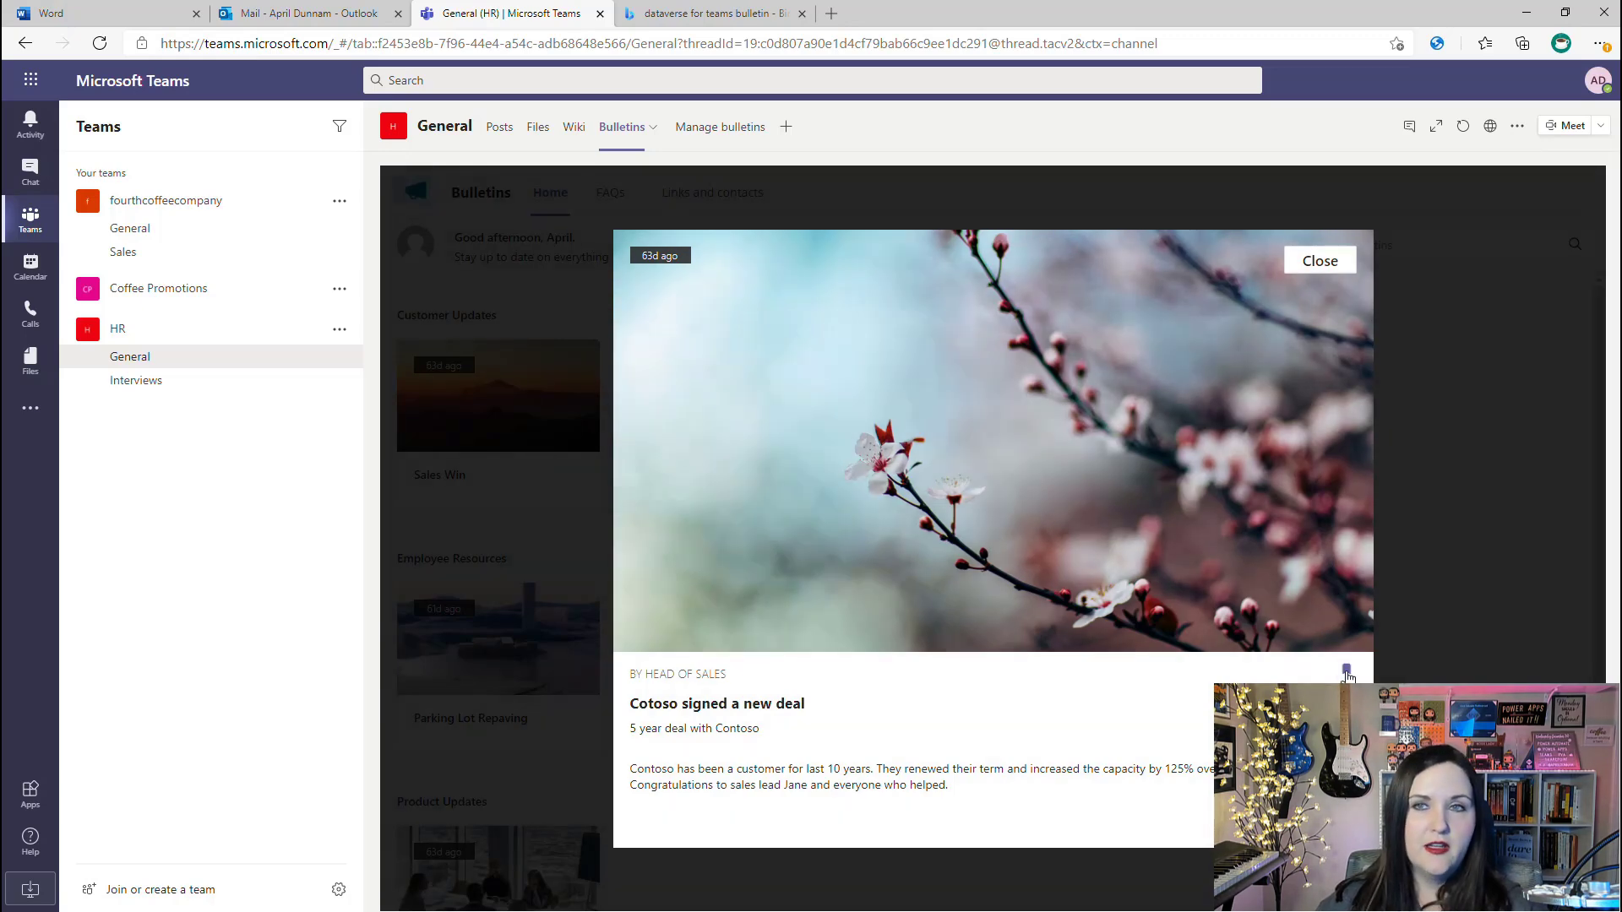
left_click(1318, 262)
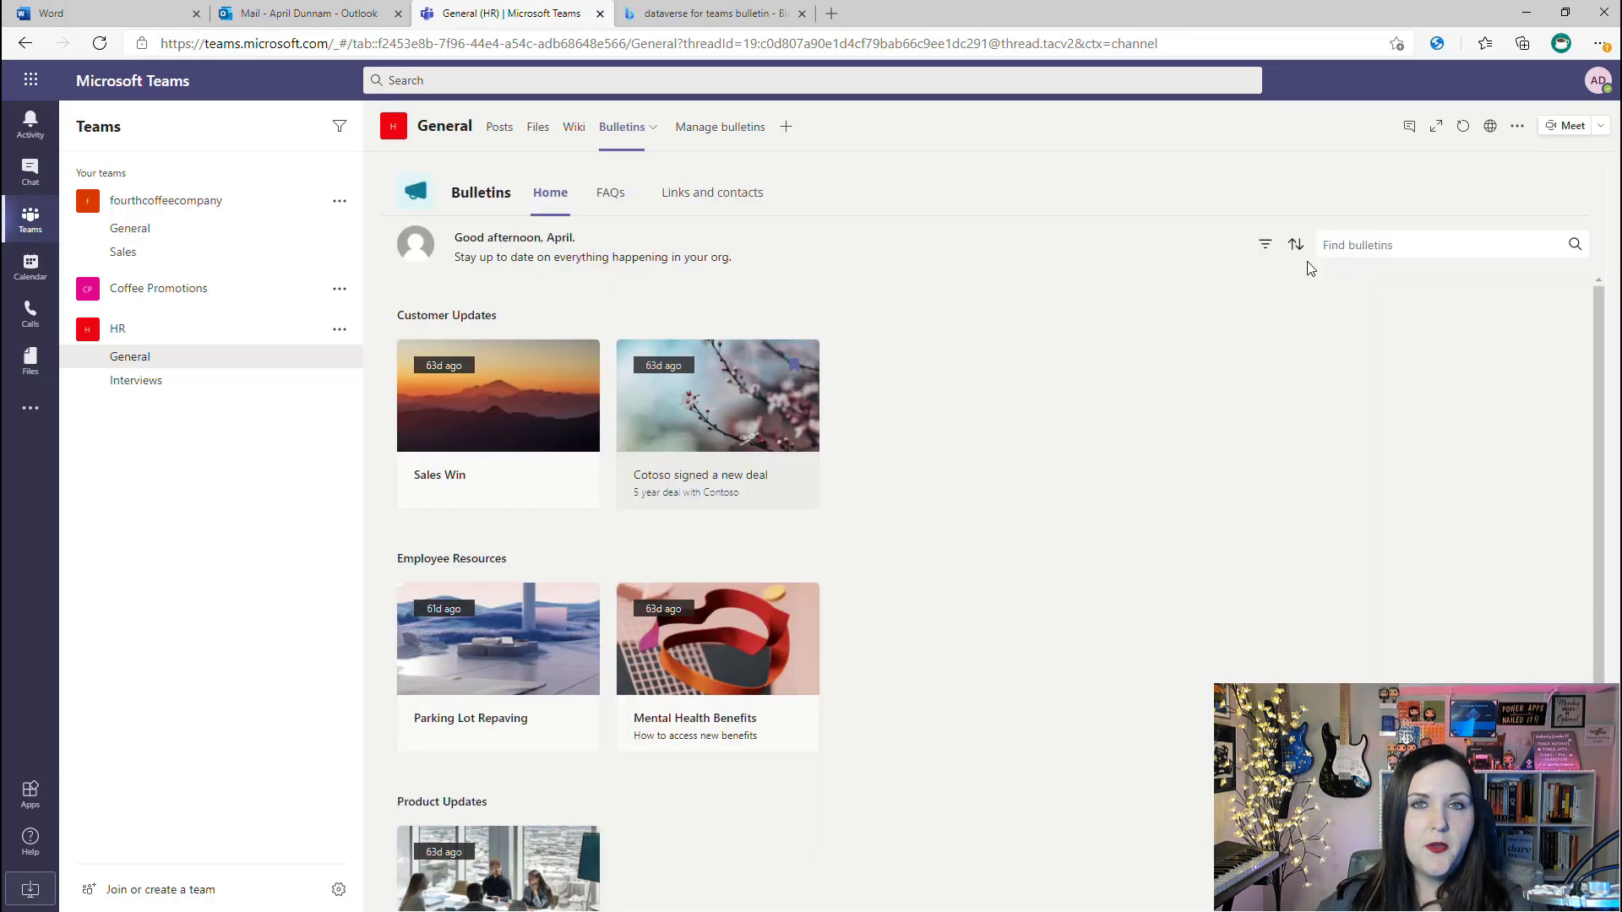
Filter the bulletins to bookmarks only and switch back to showing all bulletins.
left_click(1266, 247)
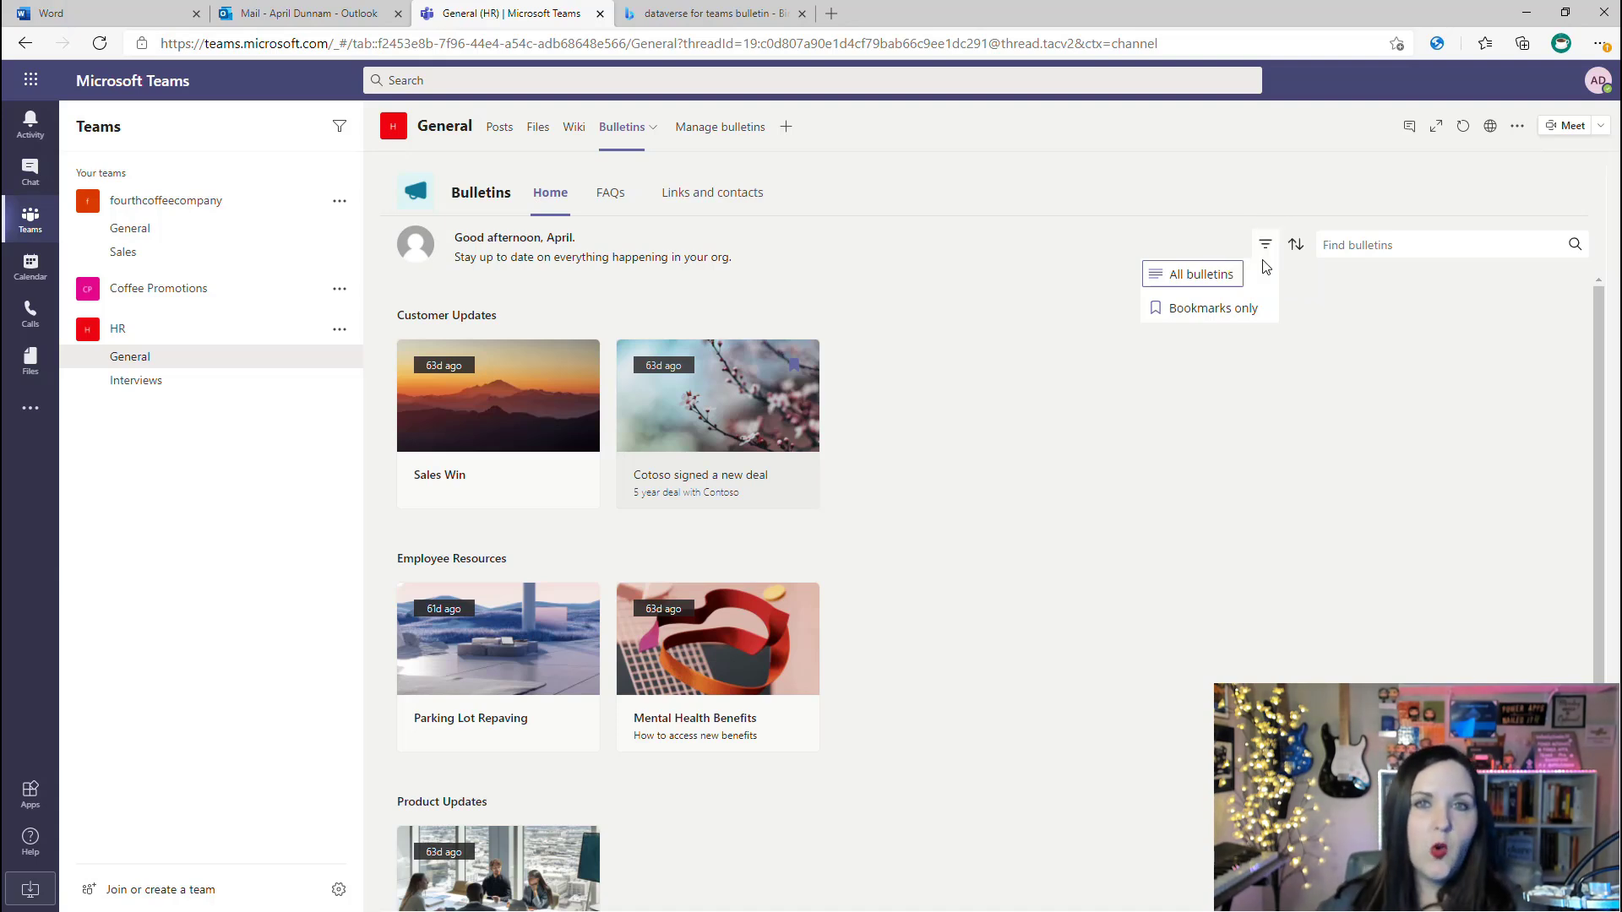
left_click(1247, 309)
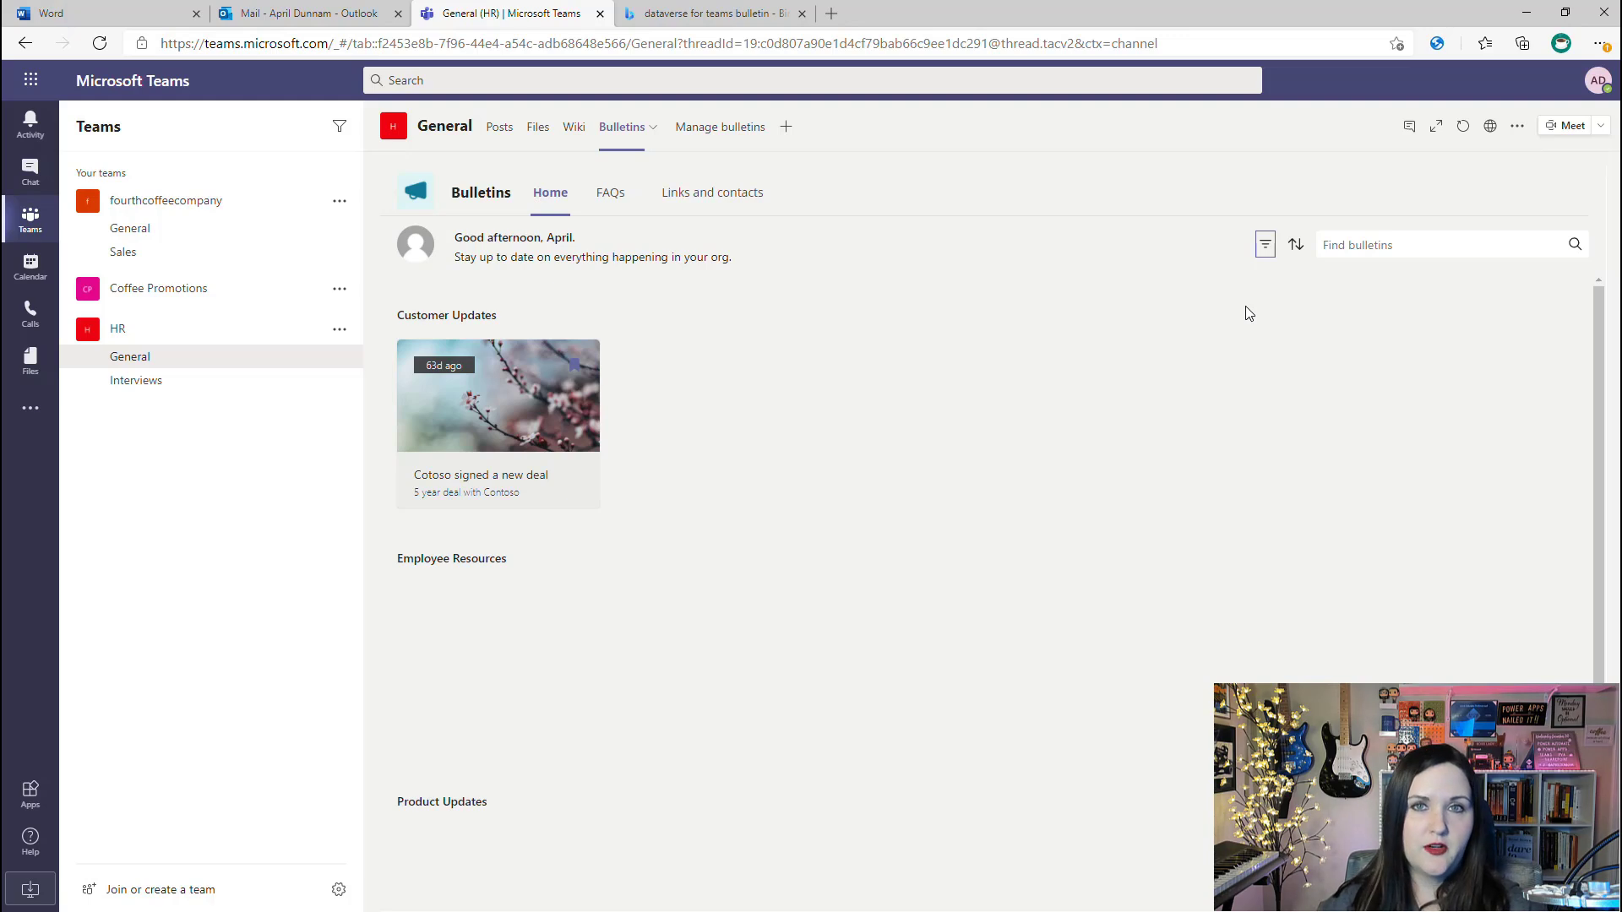
left_click(1297, 289)
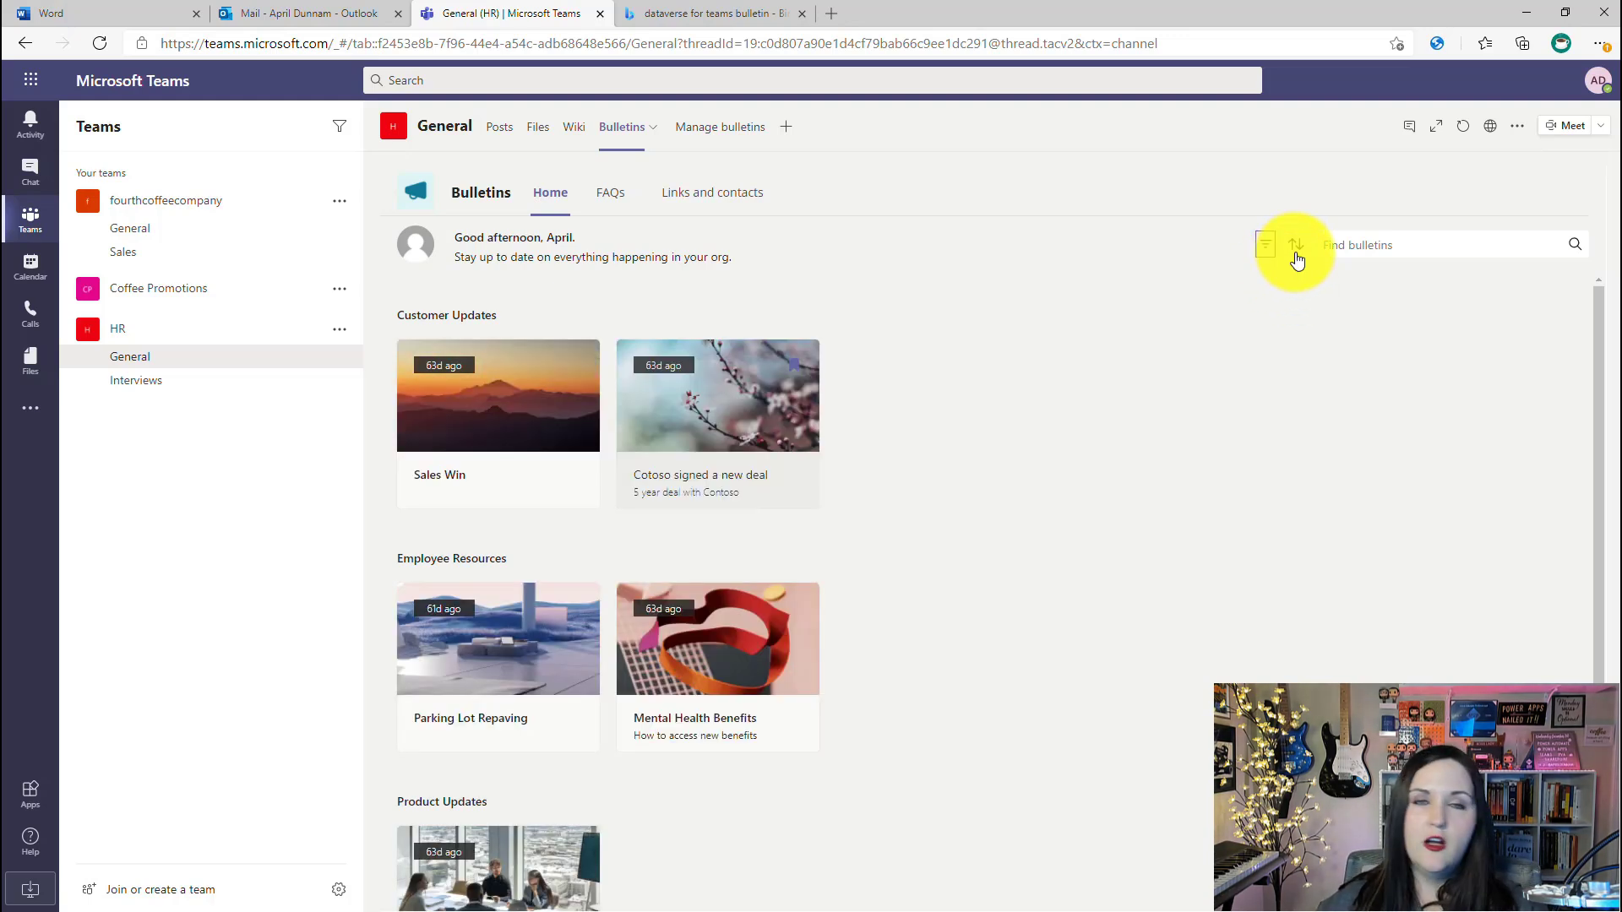
Try moving Employee Resources above Customer Updates and hiding Customer Updates in the bulletin category arrangement.
left_click(1296, 247)
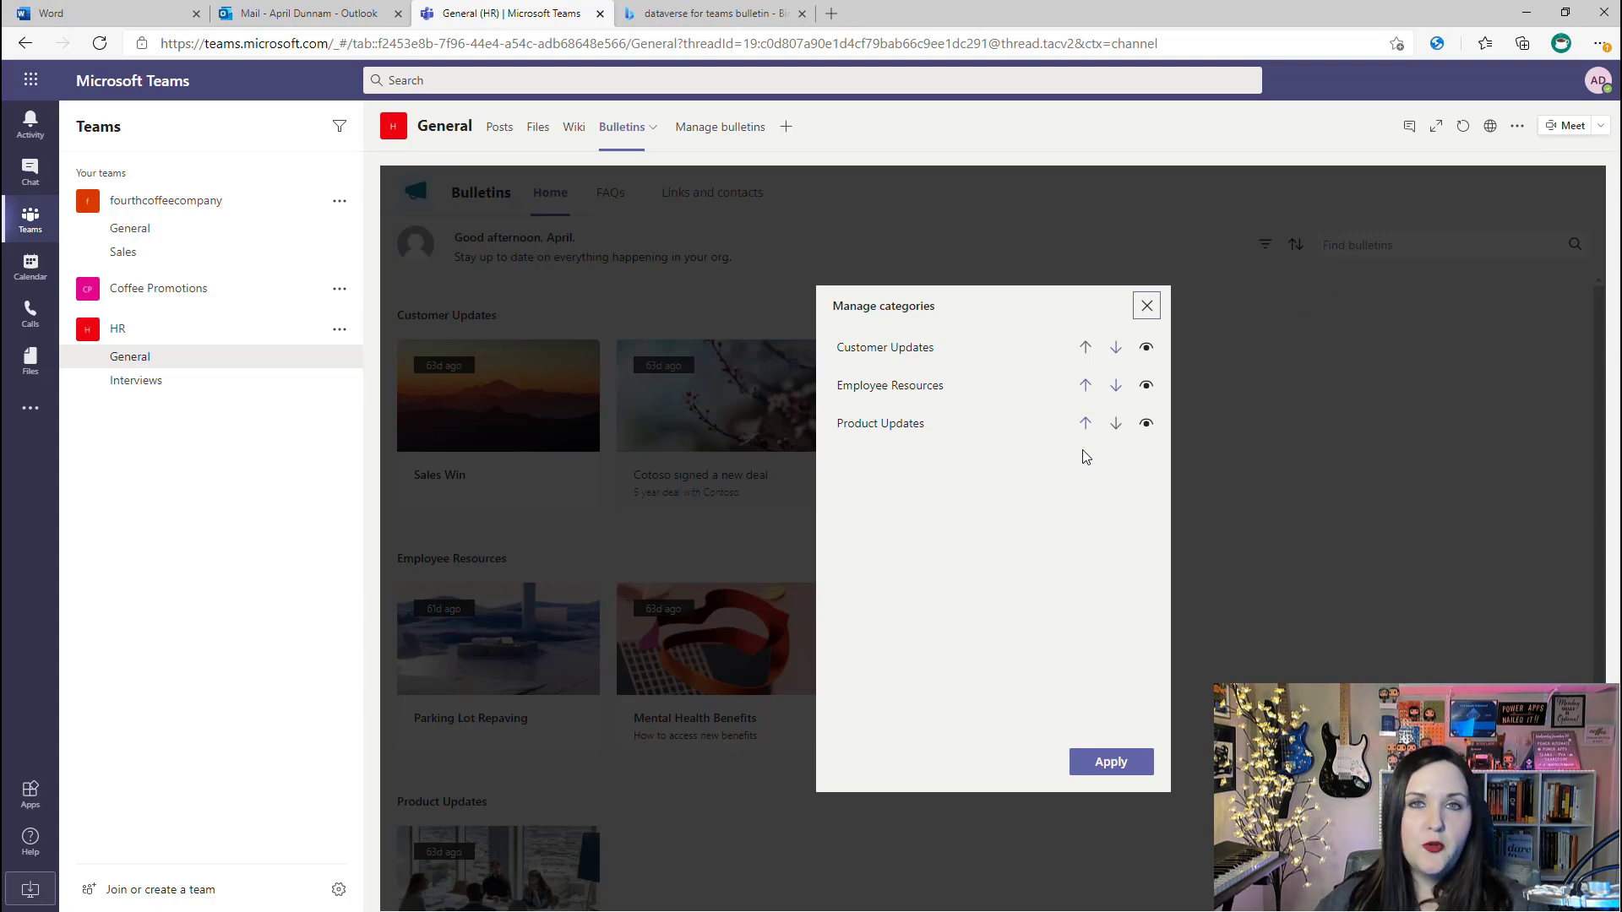
left_click(1086, 388)
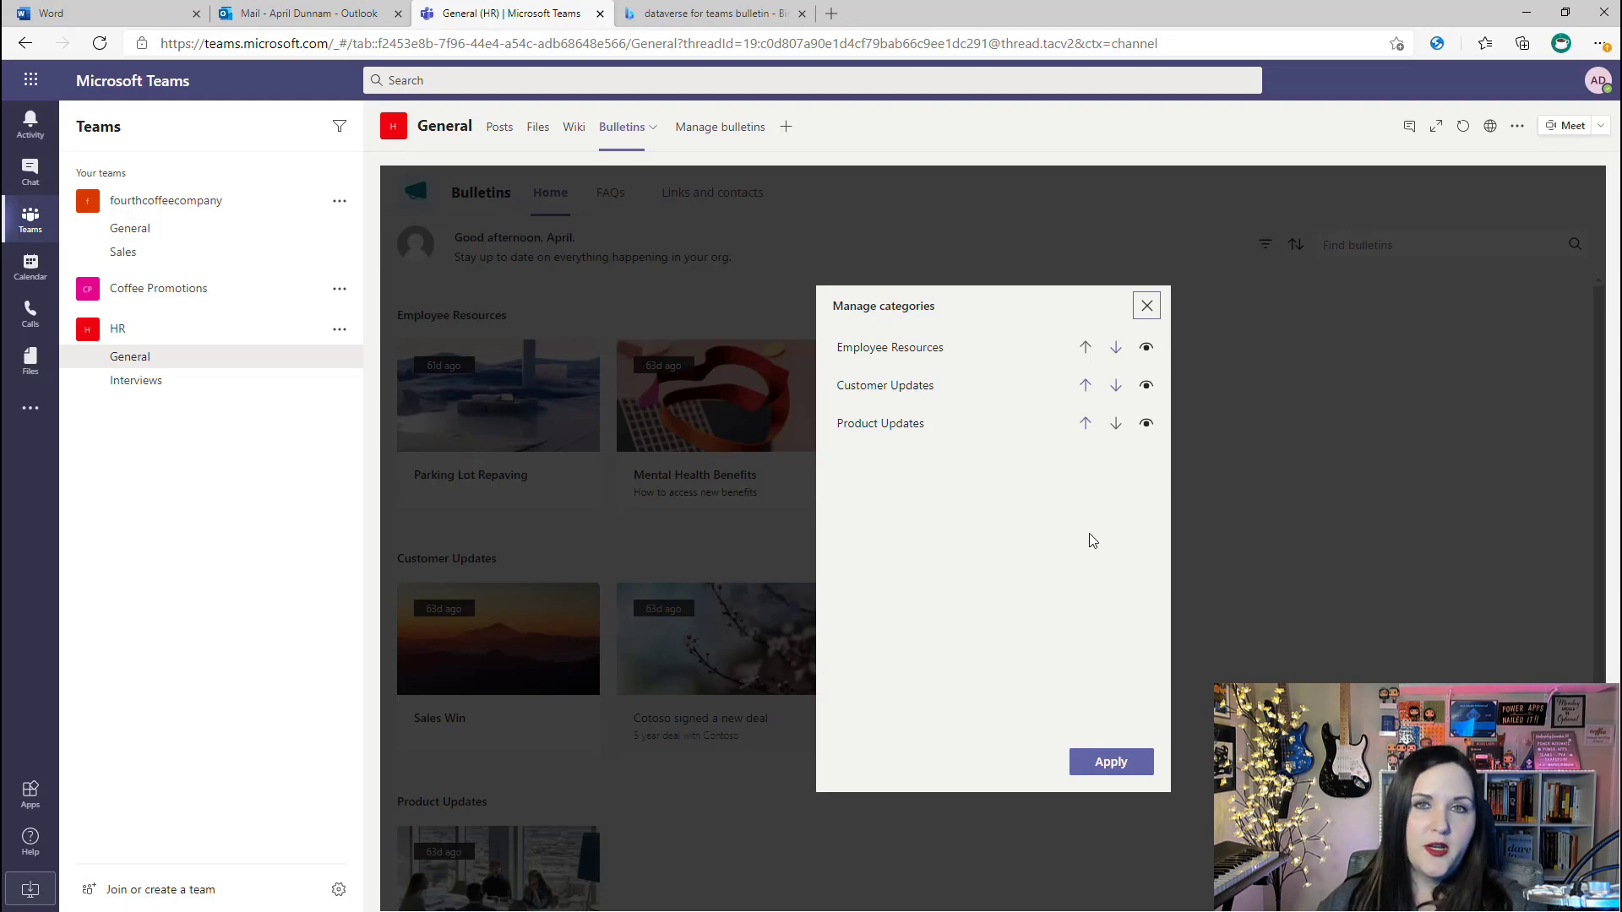
left_click(1147, 390)
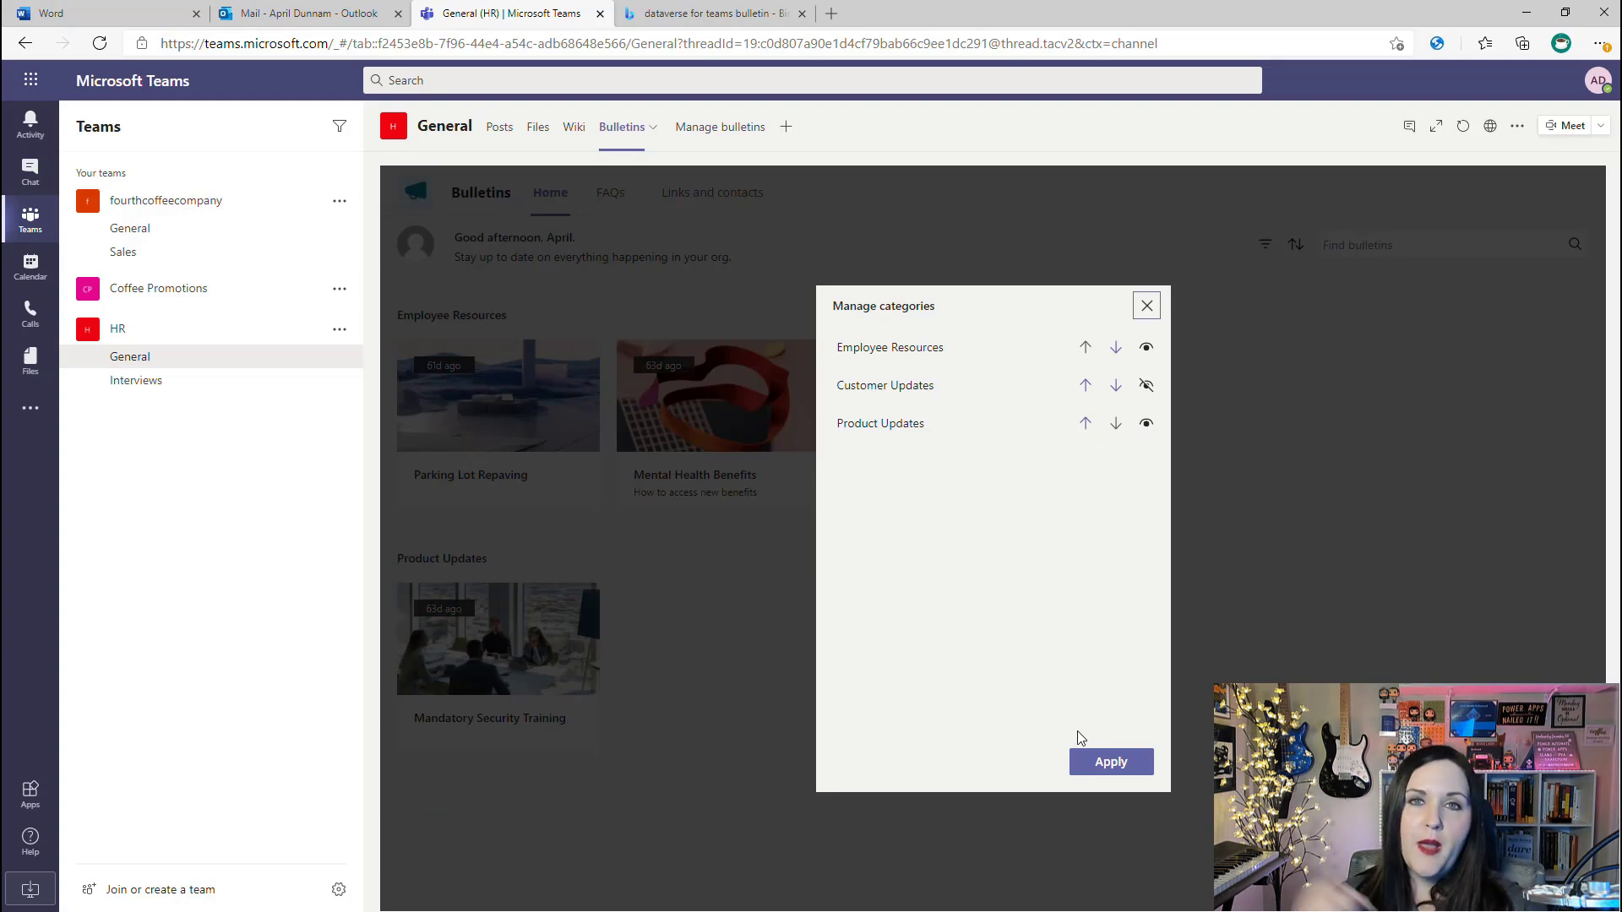
left_click(1085, 759)
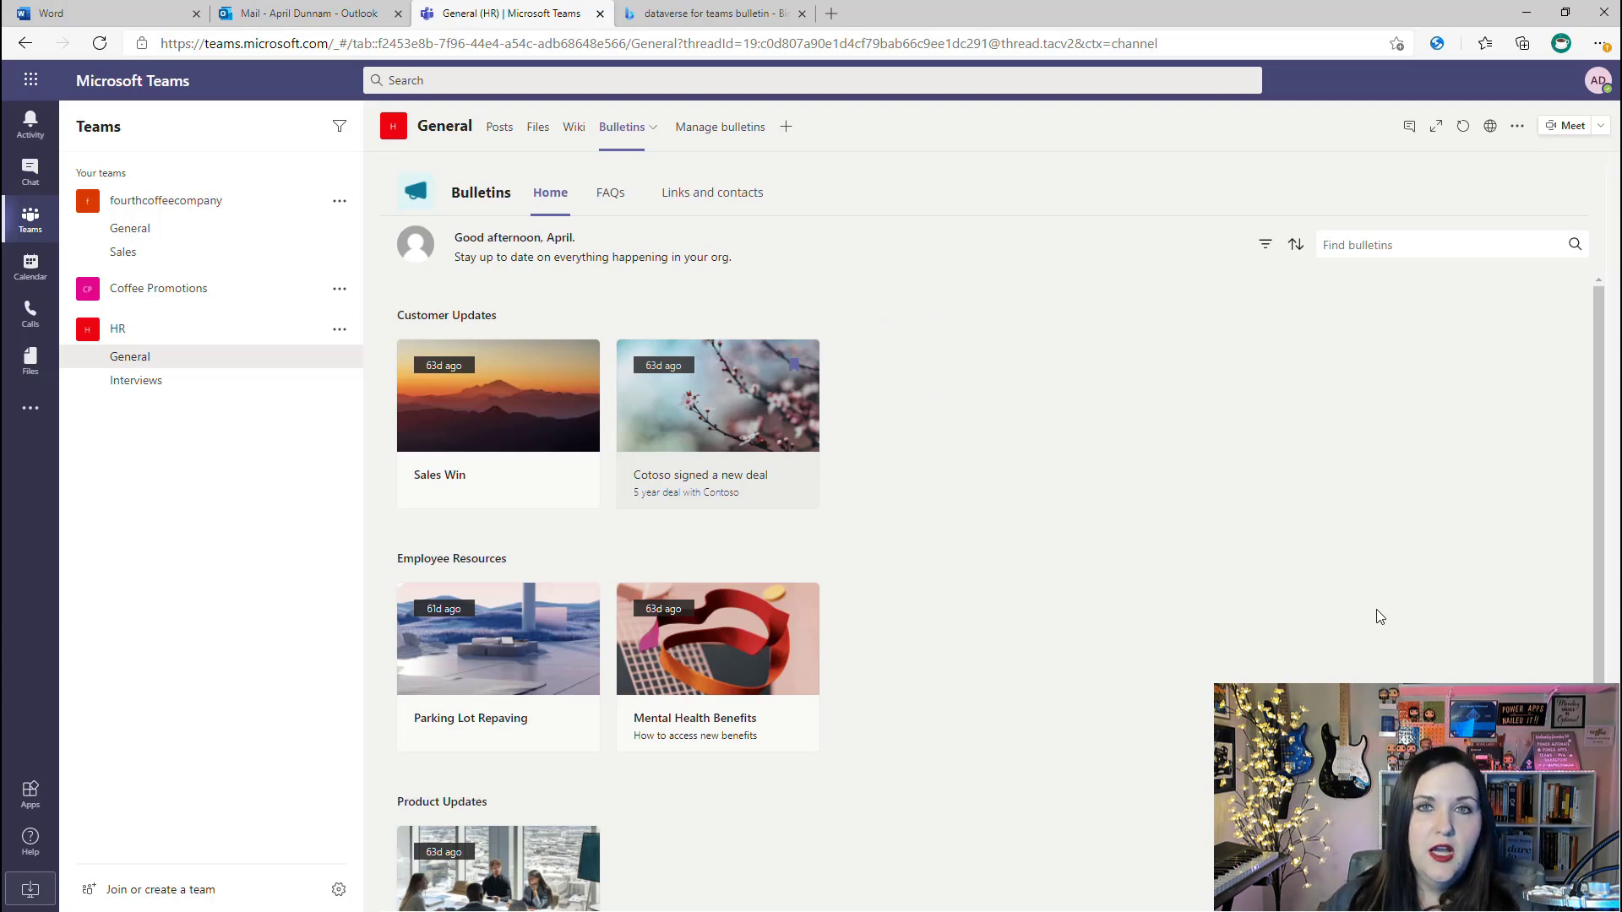
Search the bulletins for "park" and look at the FAQs and the Links and contacts pages.
left_click(1466, 245)
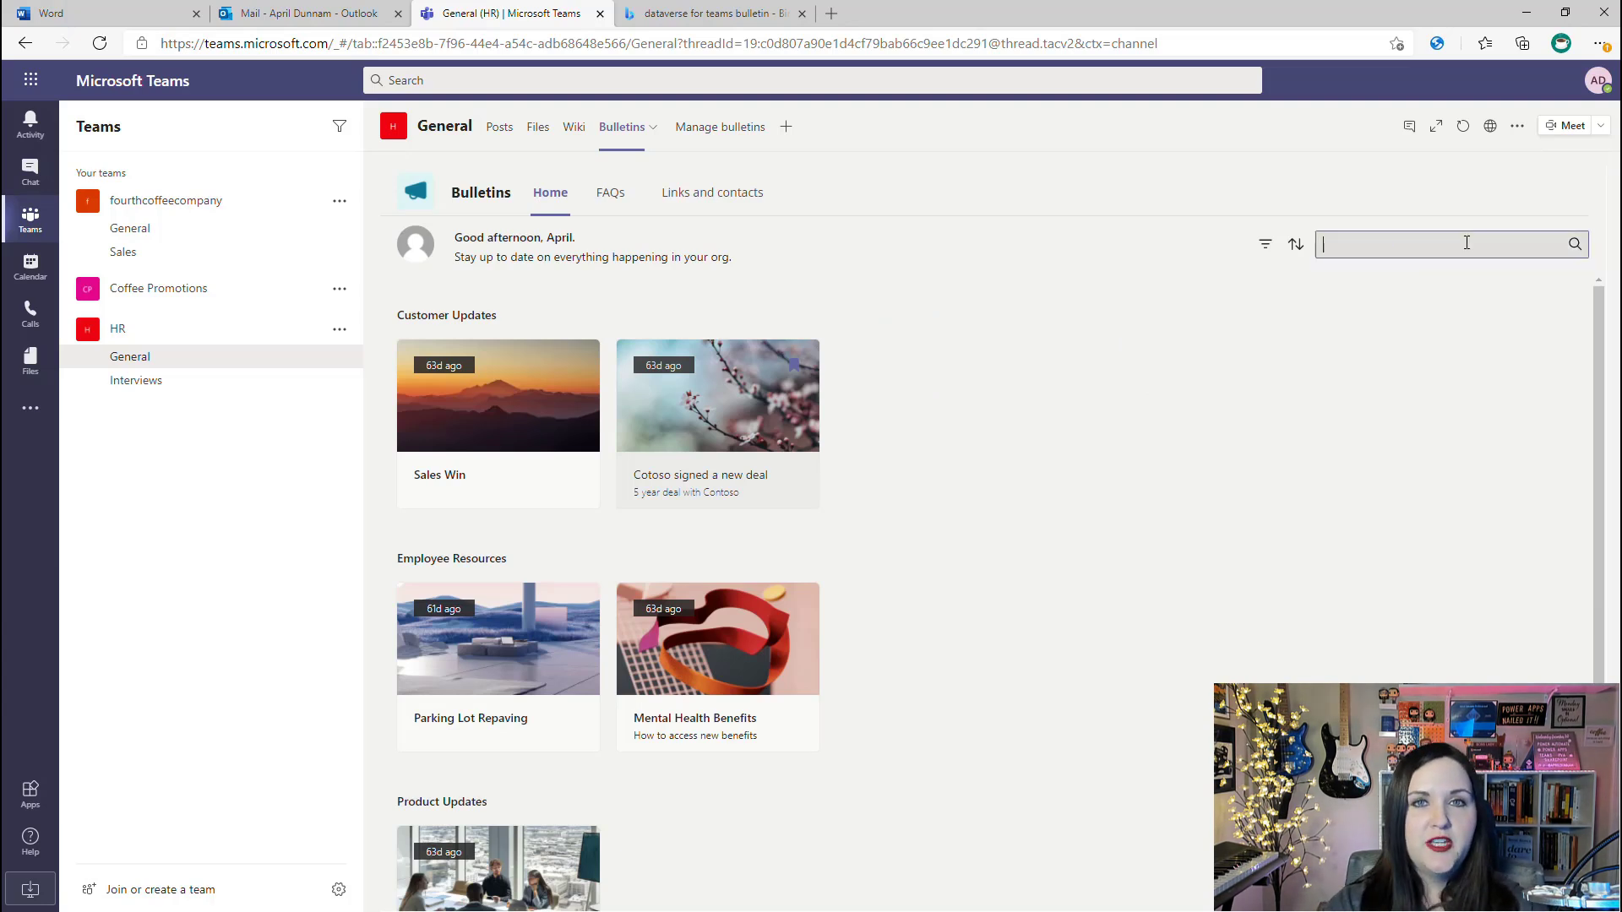
type("park")
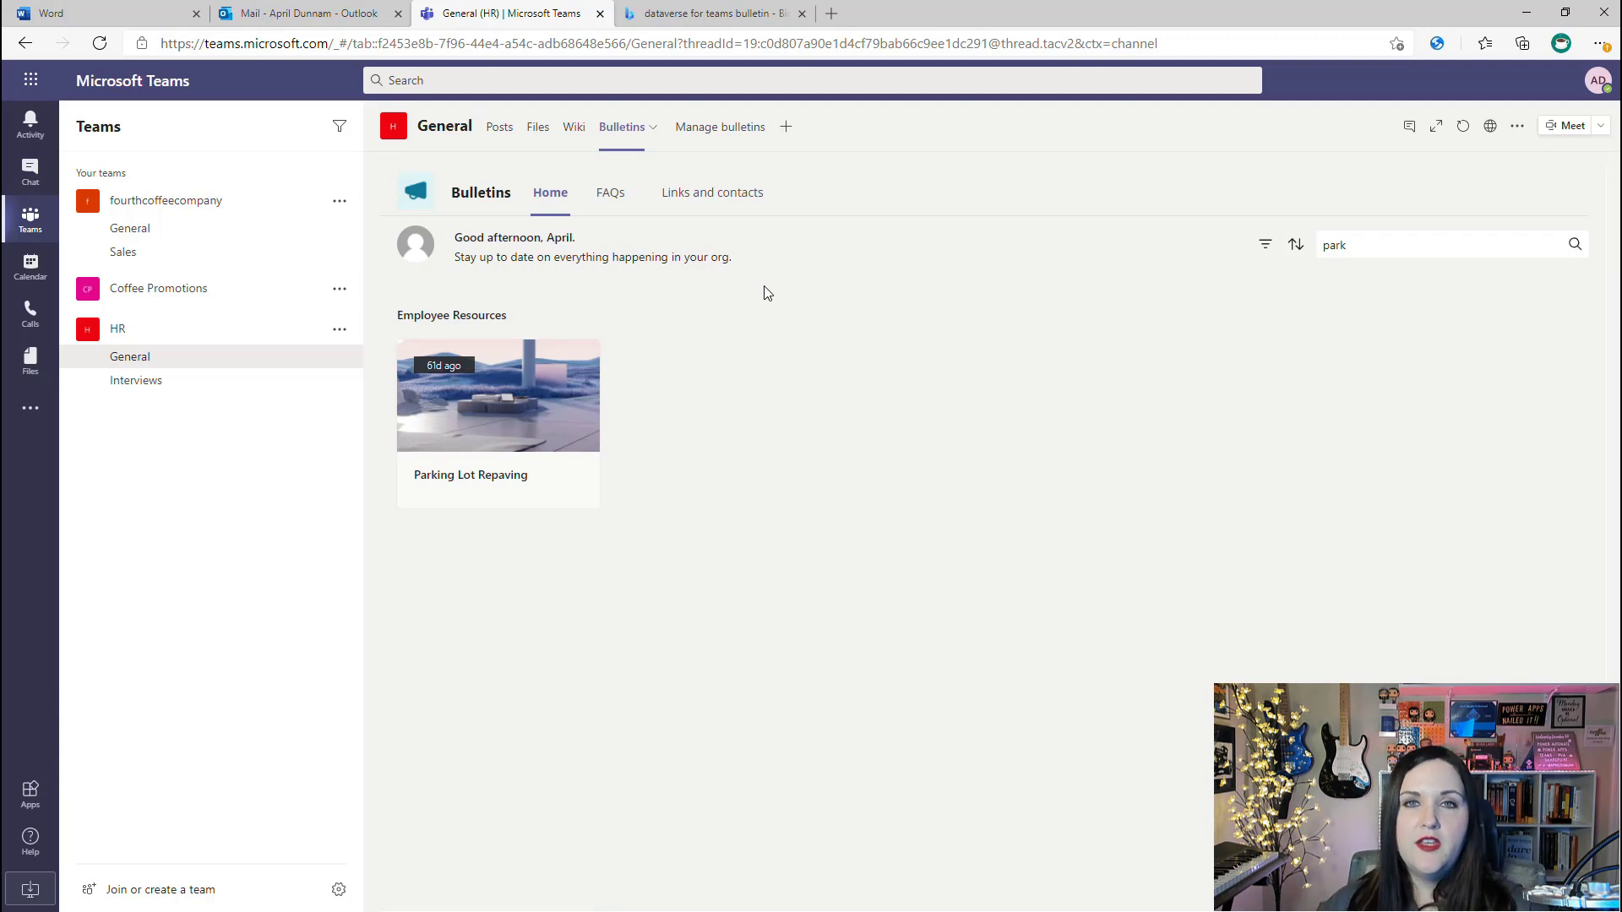
left_click(617, 203)
left_click(712, 193)
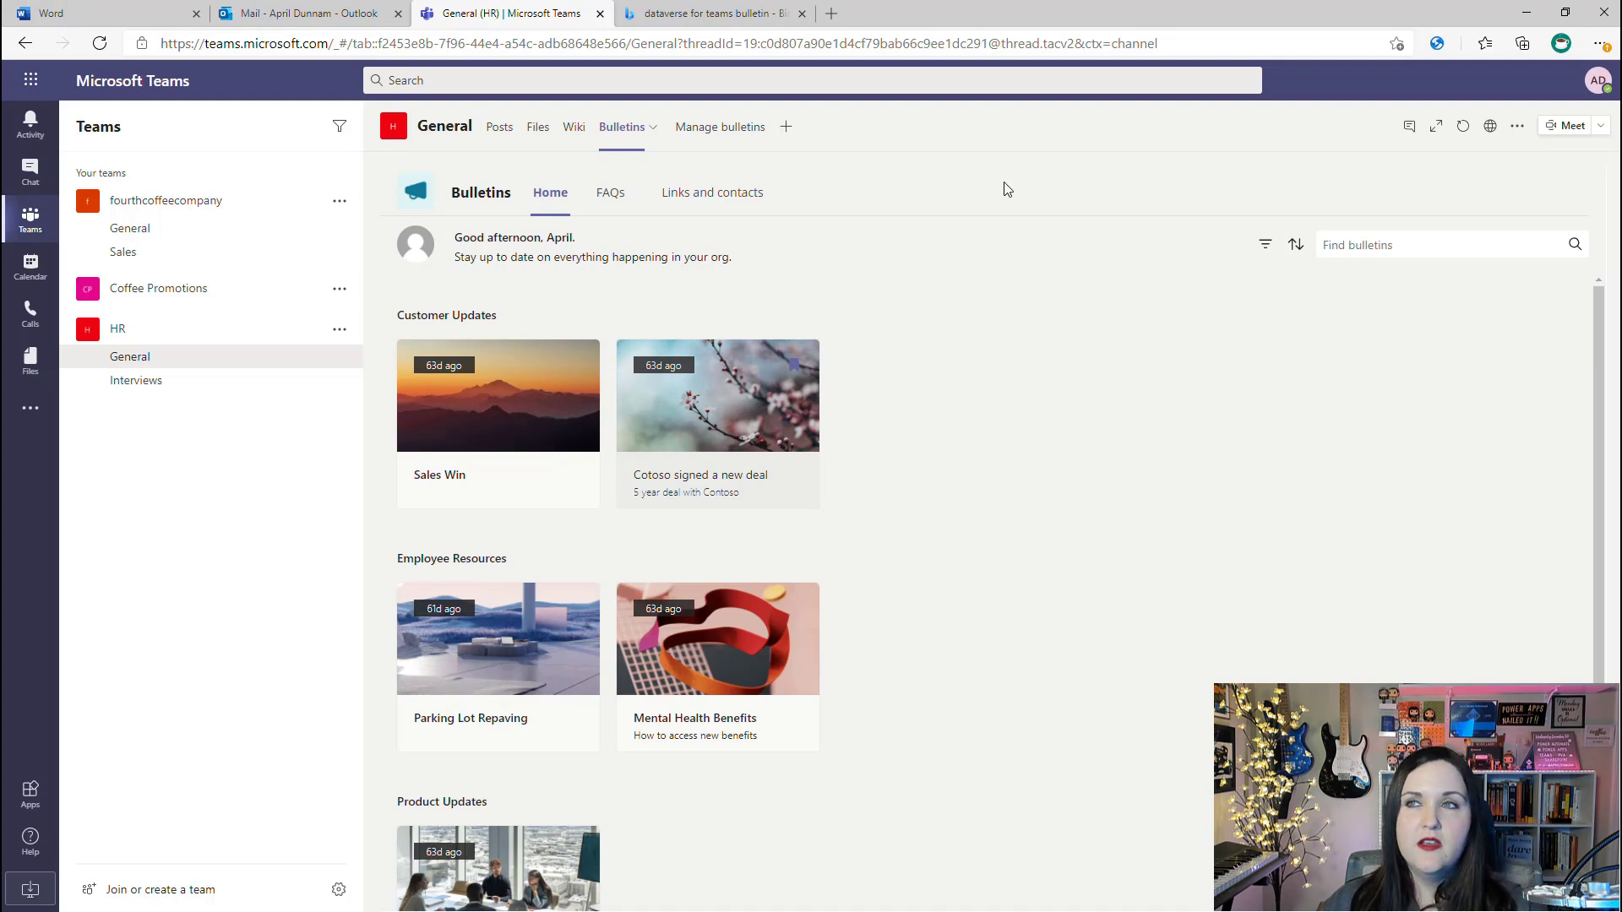
Add a bulletin category named HR Updates in the settings of the Manage bulletins app.
left_click(743, 139)
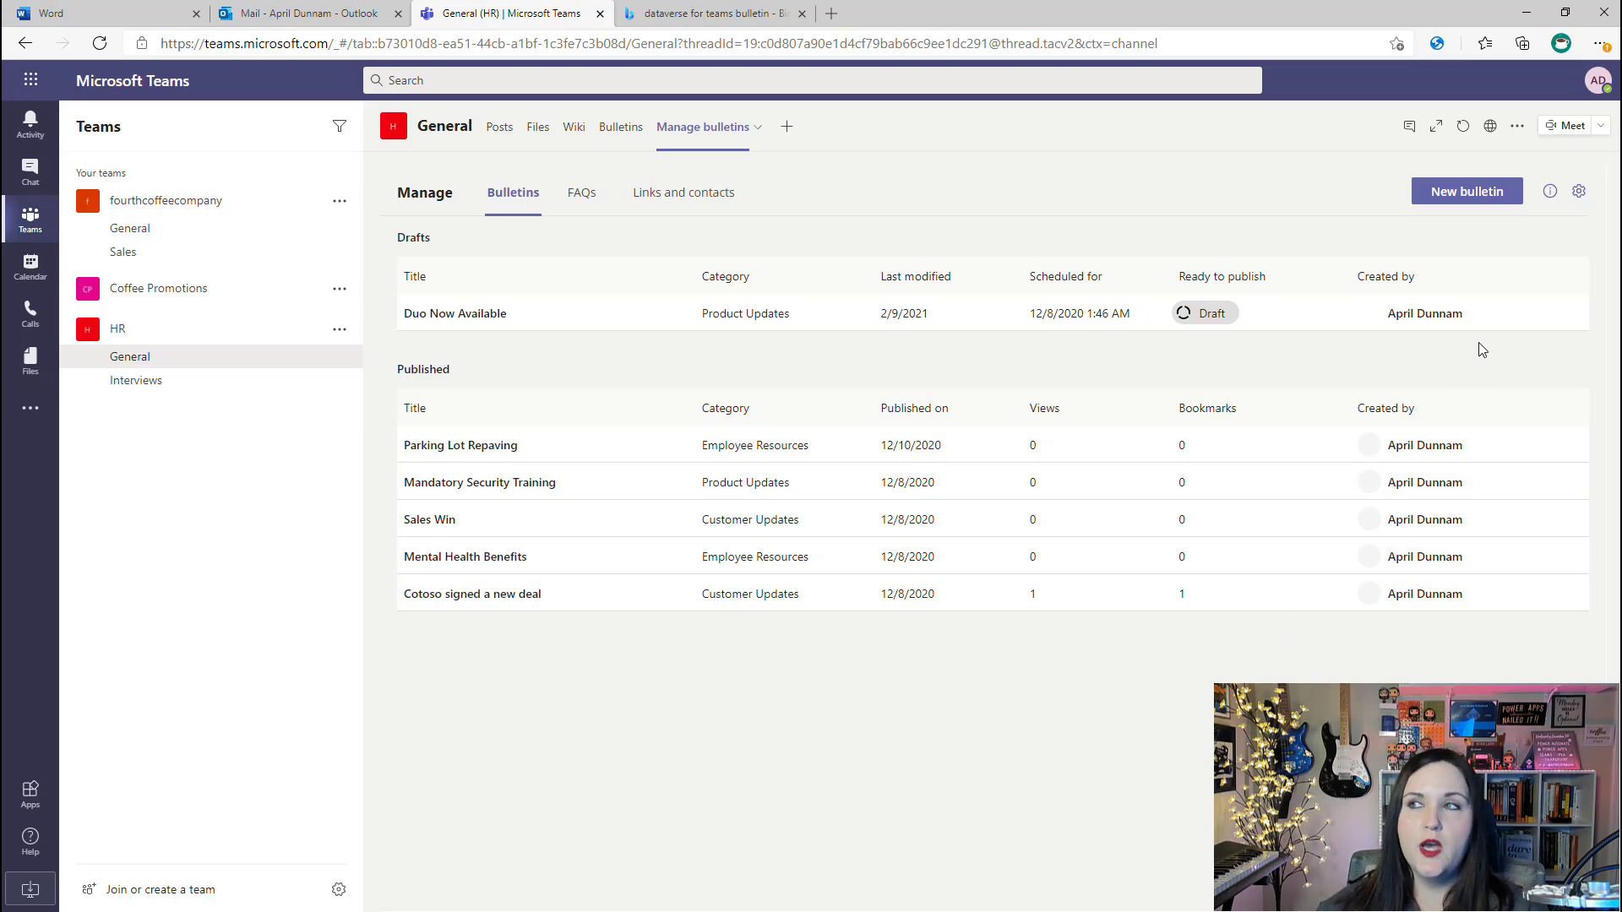
left_click(1577, 200)
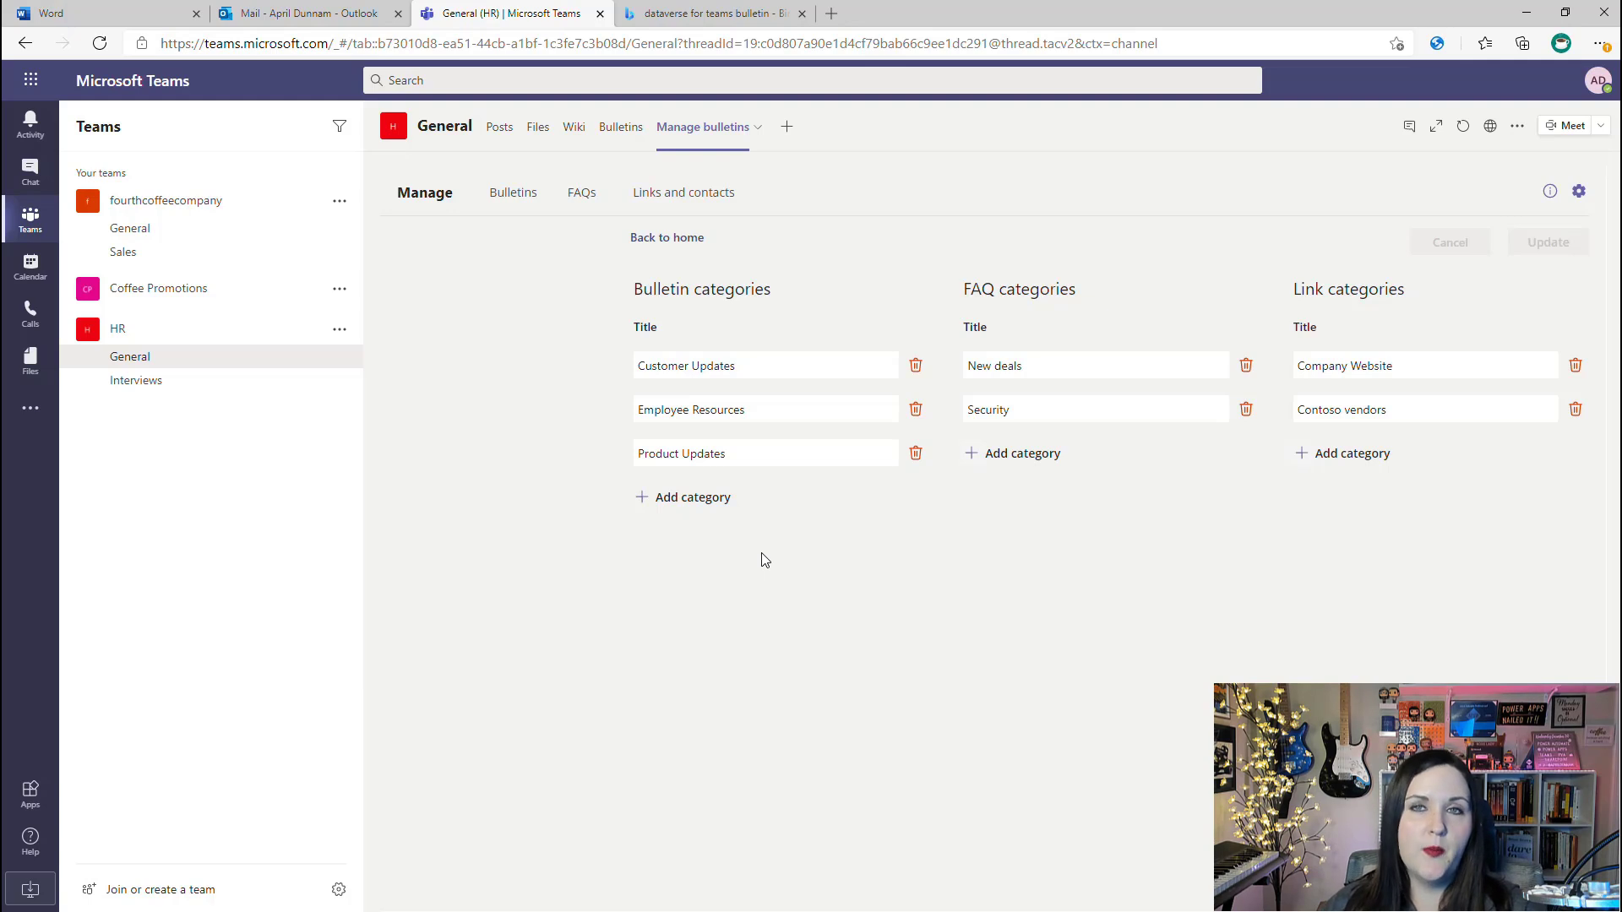
left_click(643, 503)
left_click(644, 502)
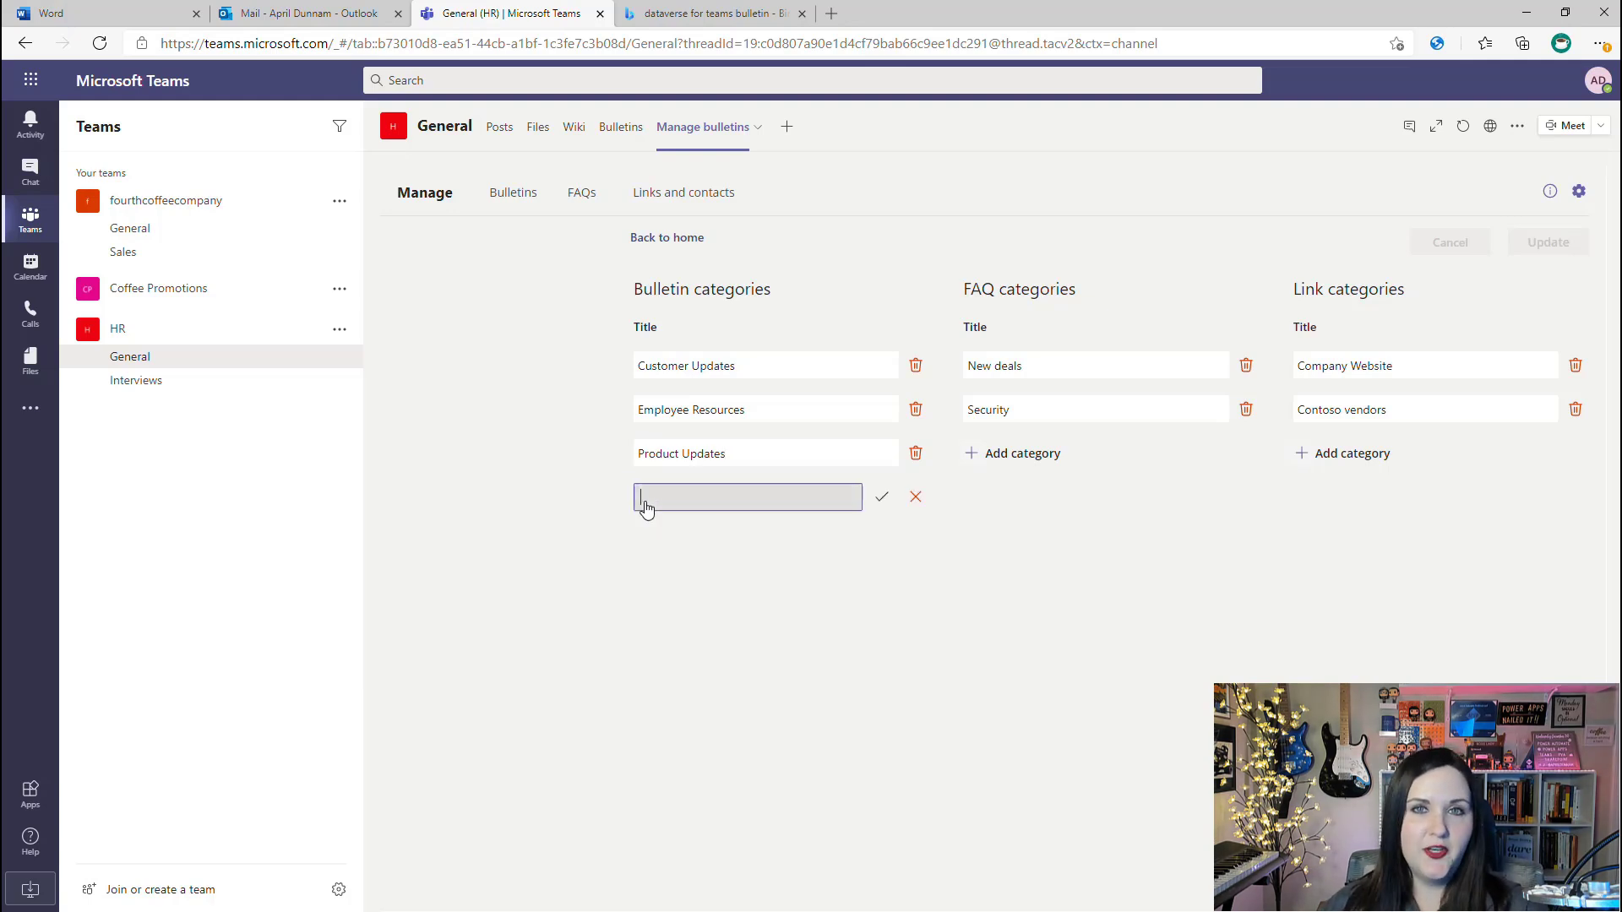
type("HR Updates")
key("Return")
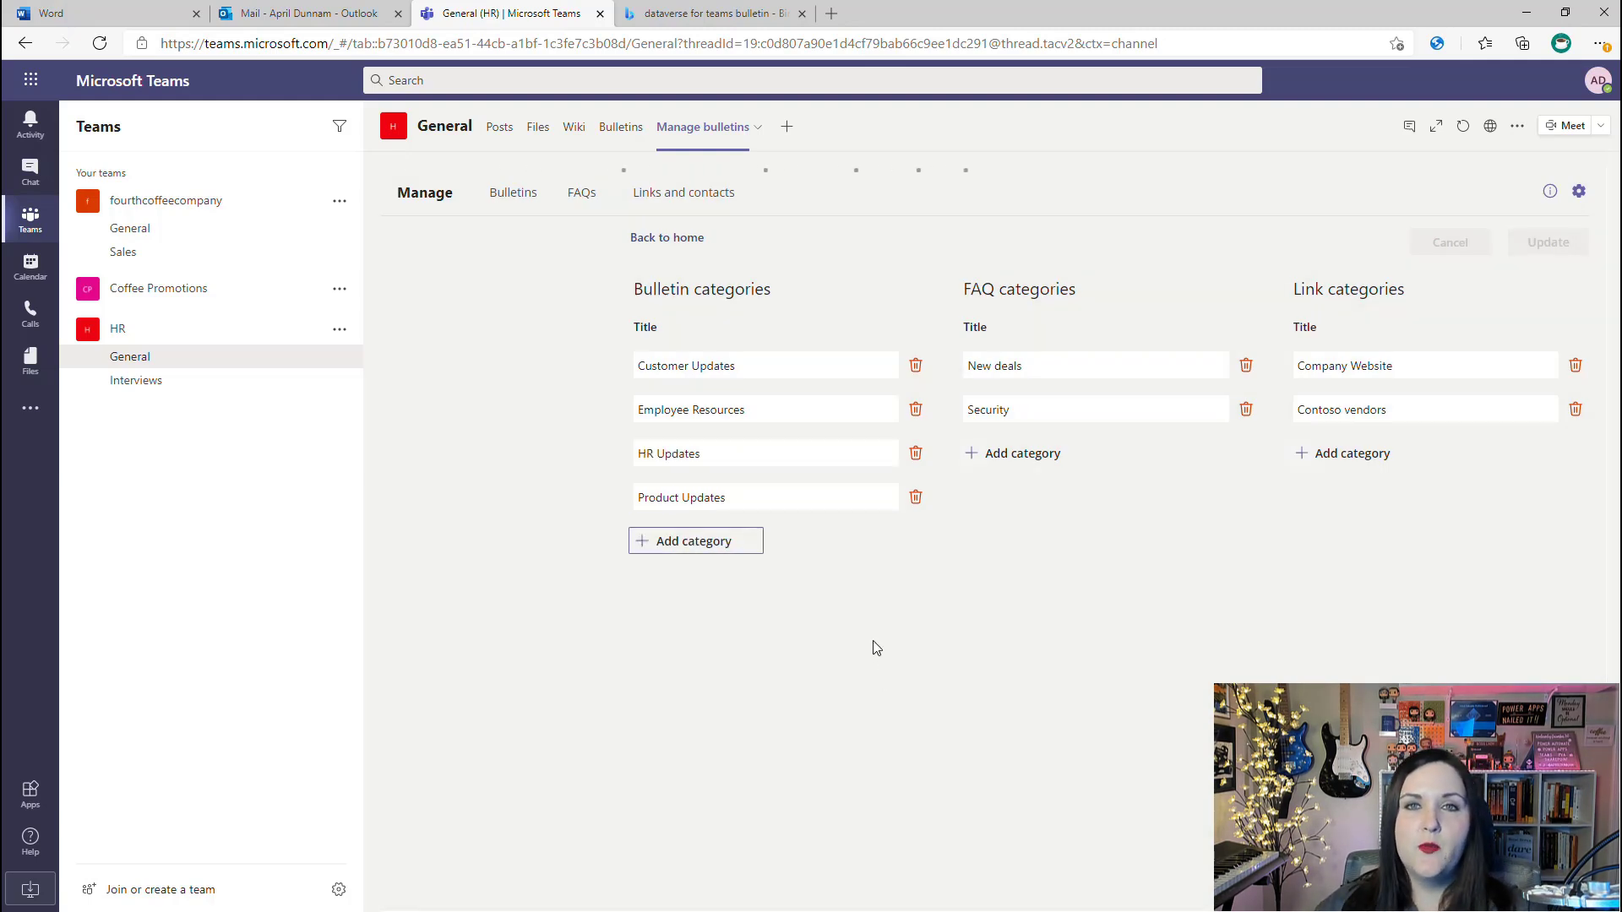
Start a new bulletin in the HR Updates category and feature it for 1 day.
left_click(501, 203)
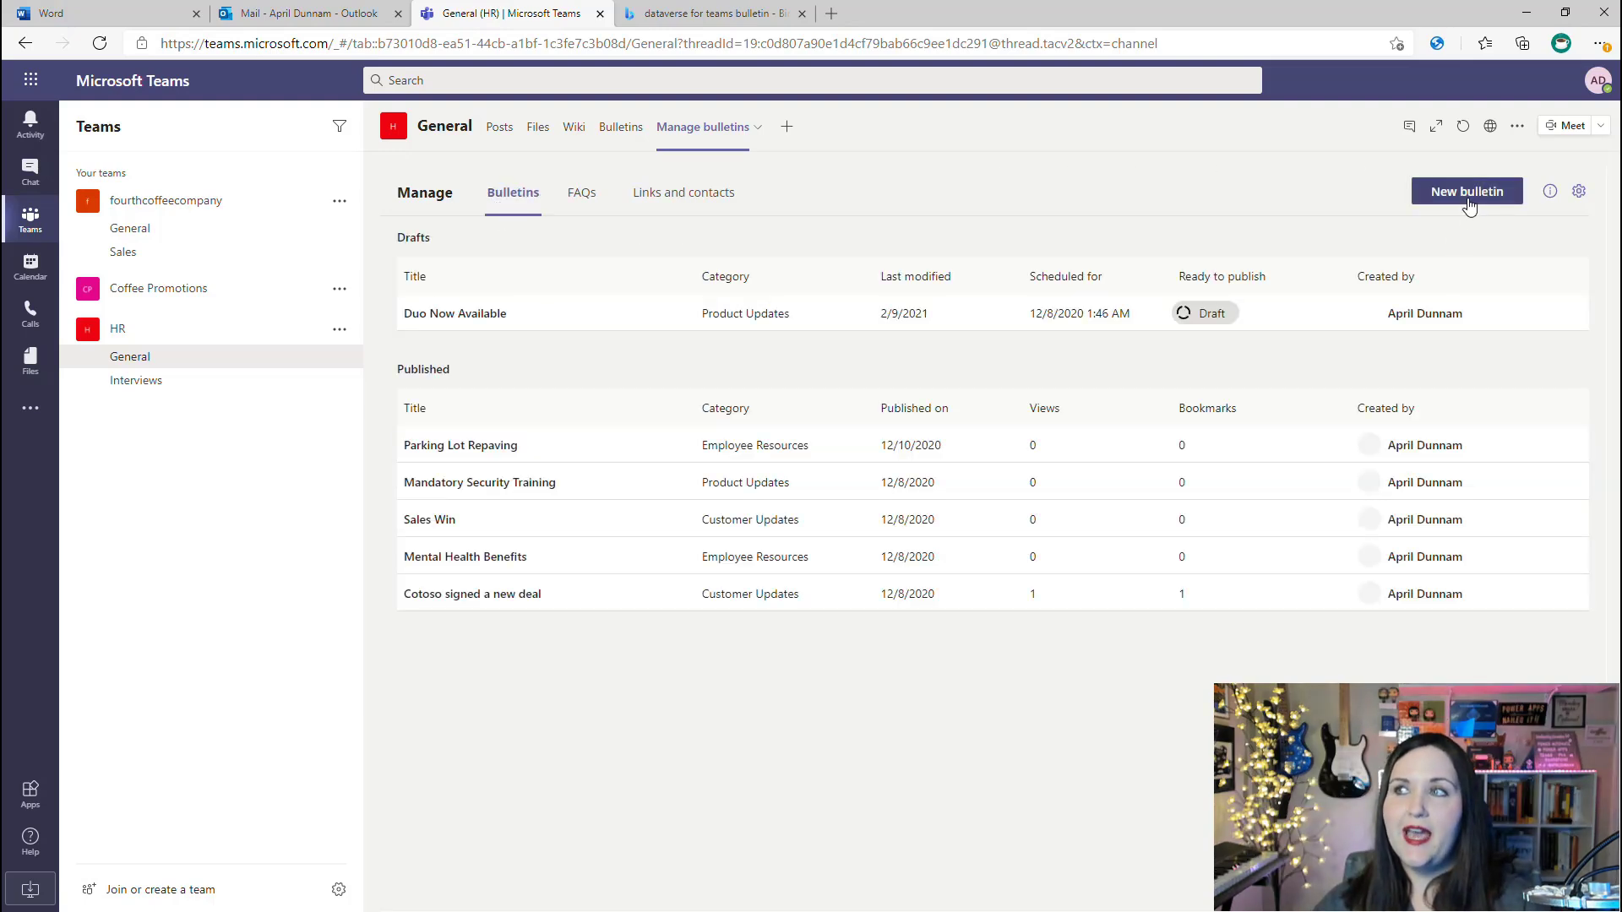
left_click(1469, 206)
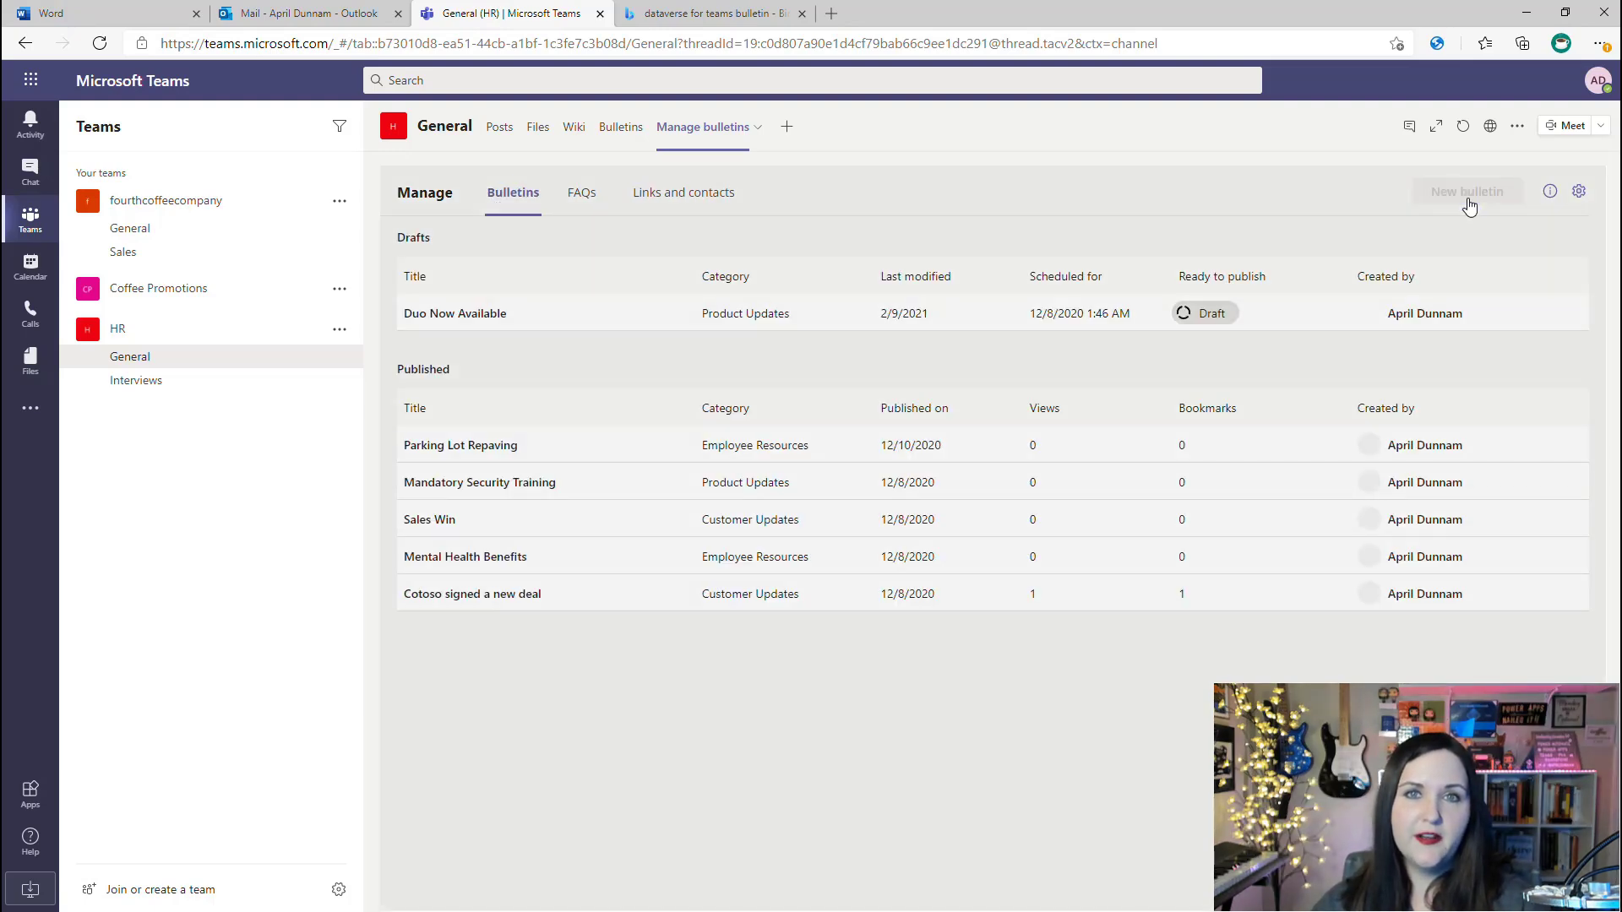
left_click(870, 267)
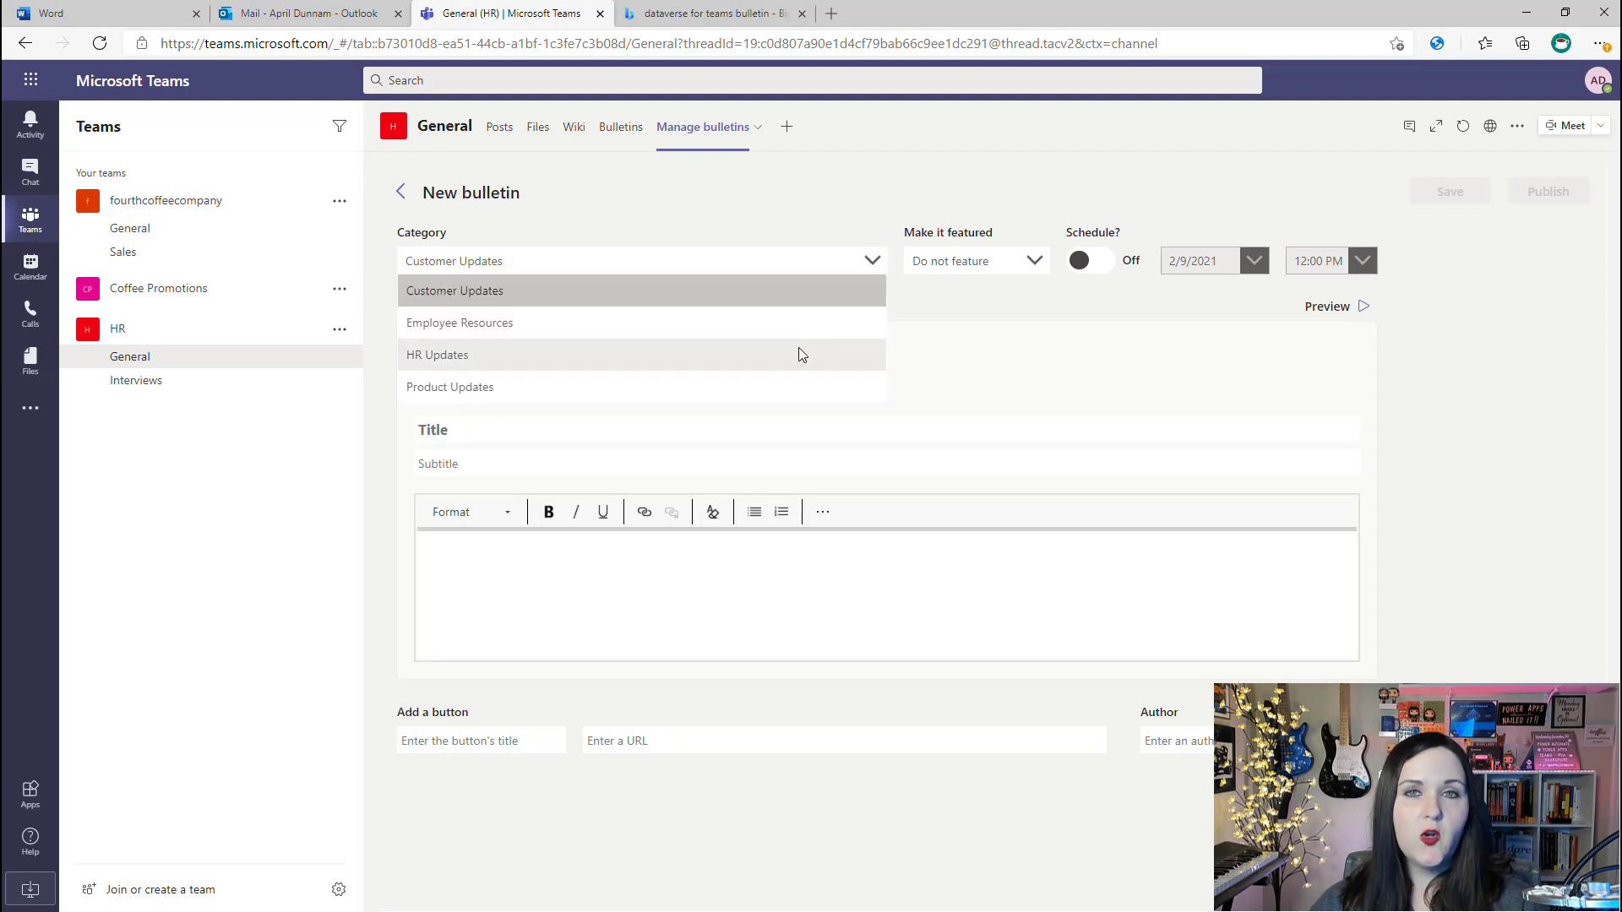
left_click(433, 357)
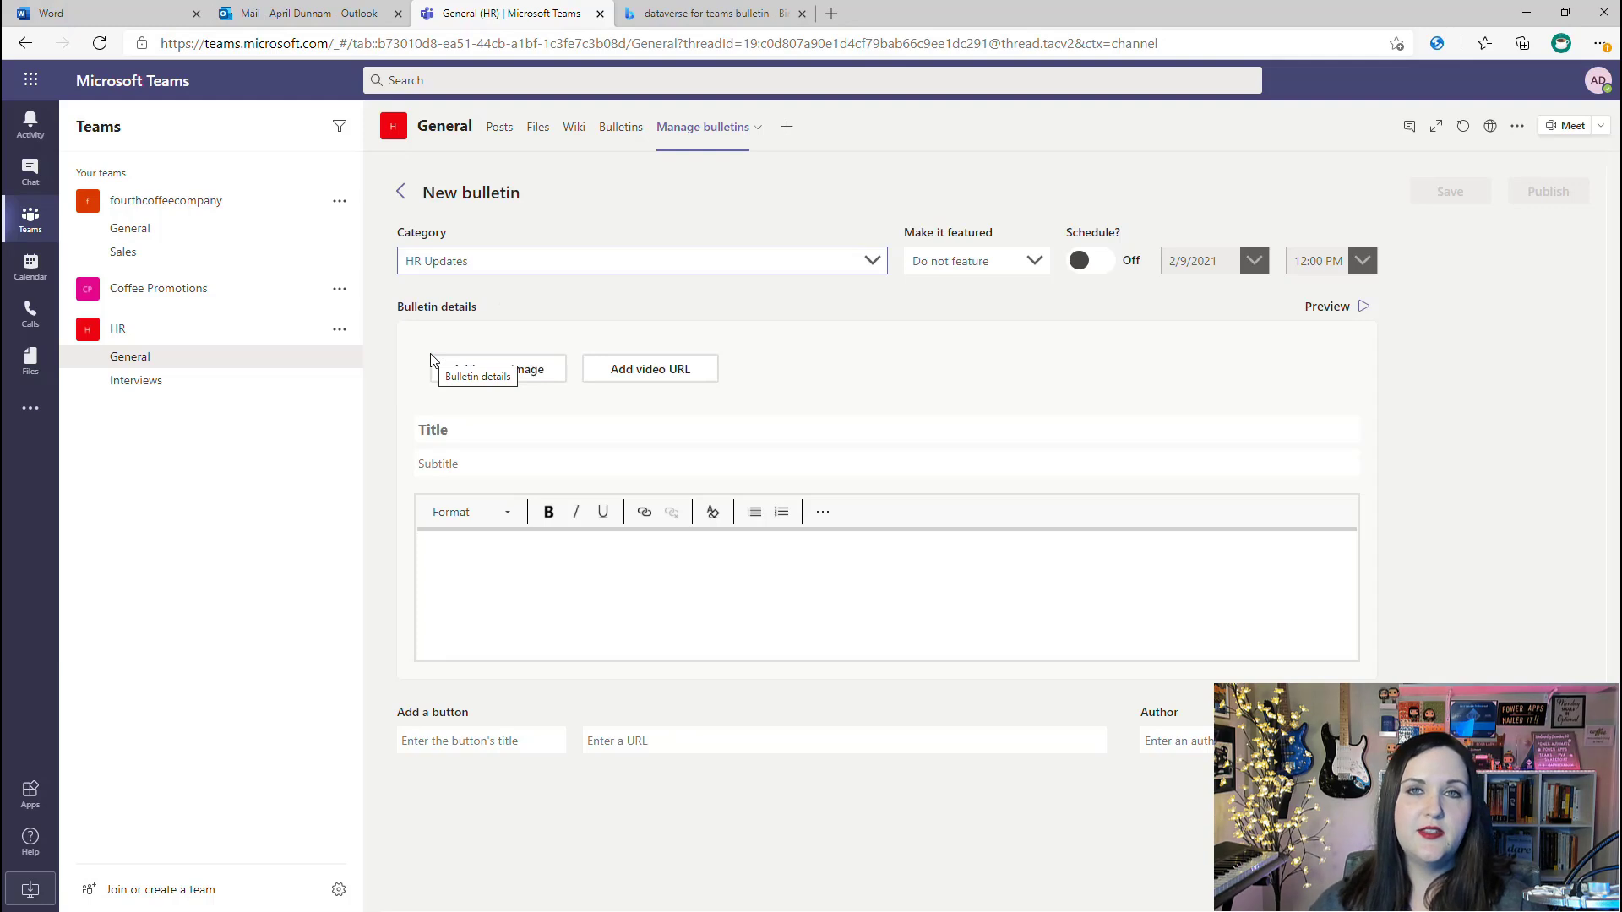
left_click(1041, 267)
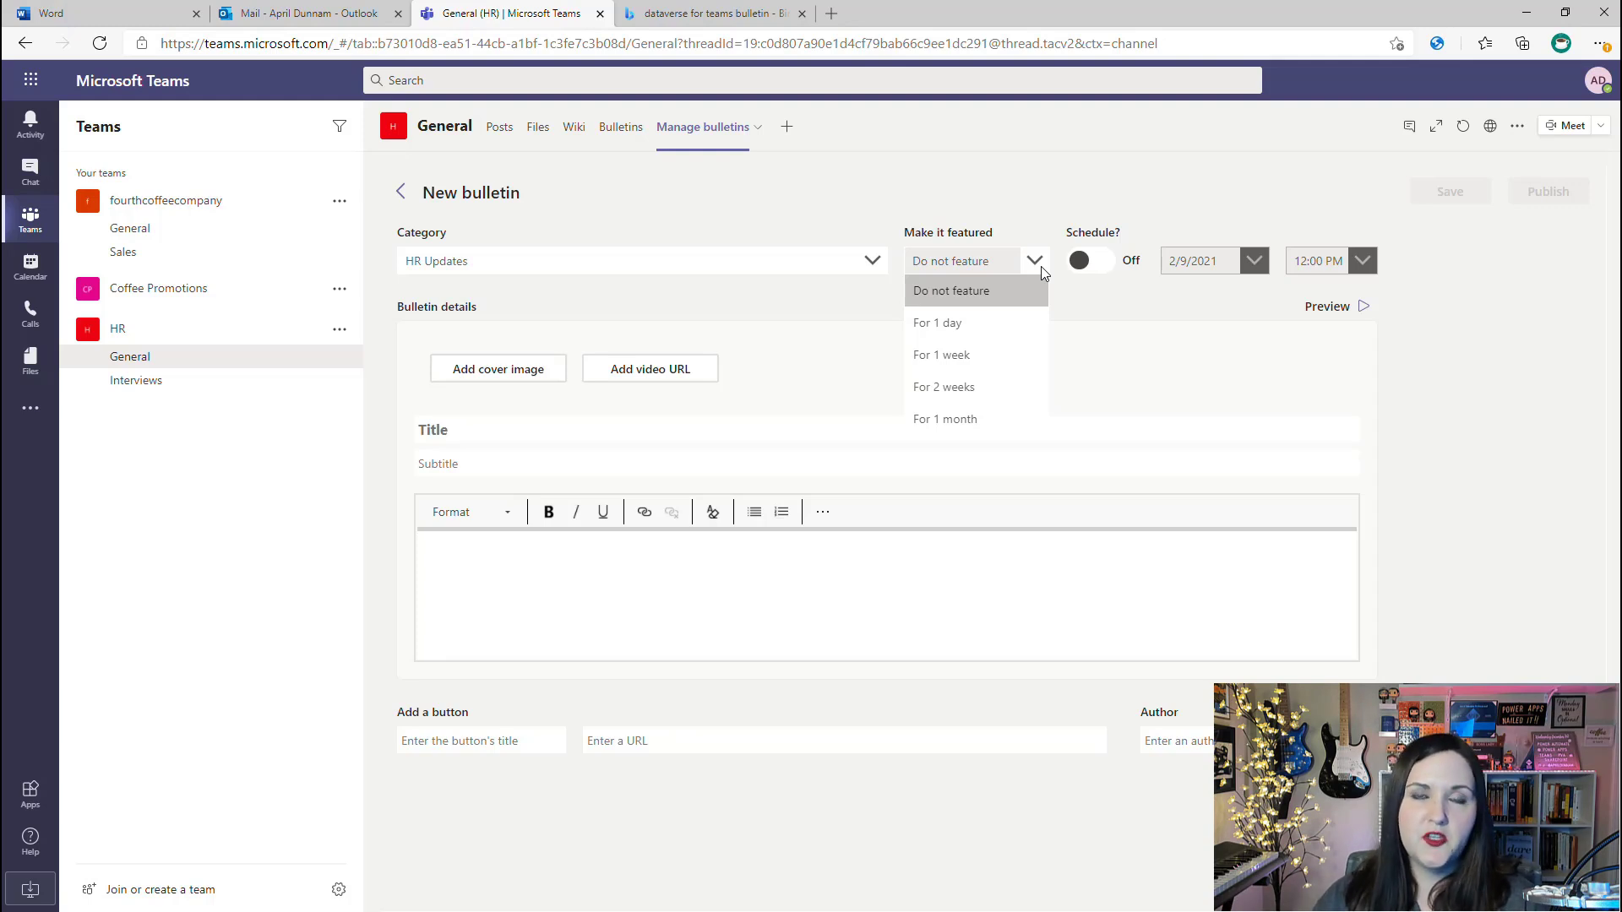
left_click(1022, 328)
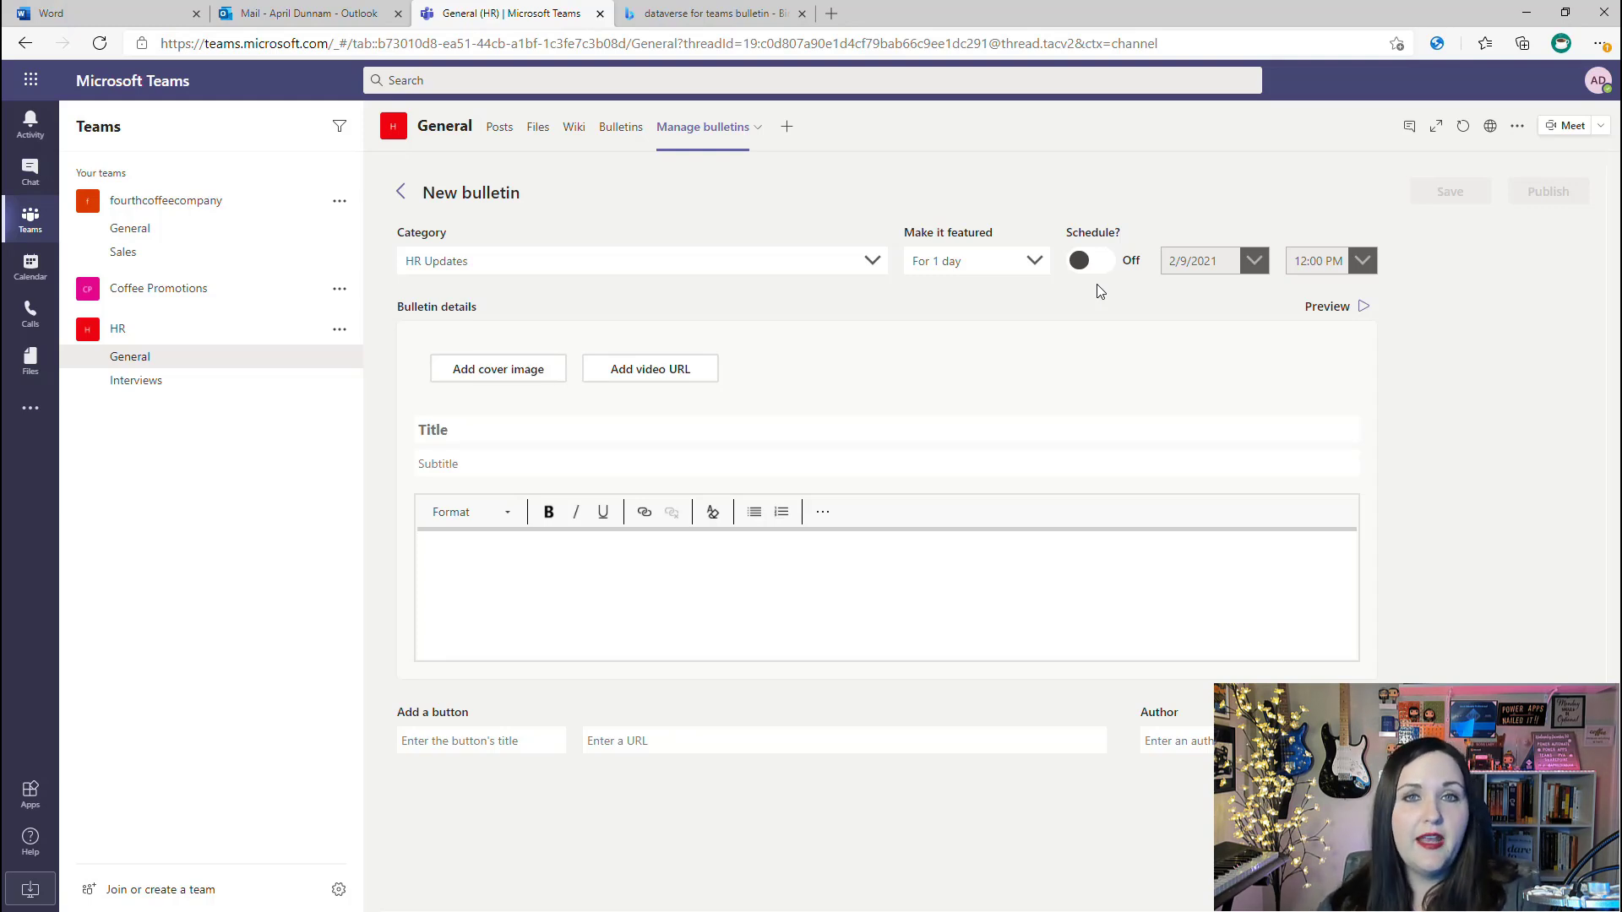
Turn on scheduling for the new bulletin, check the available dates and turn scheduling off again.
left_click(1084, 261)
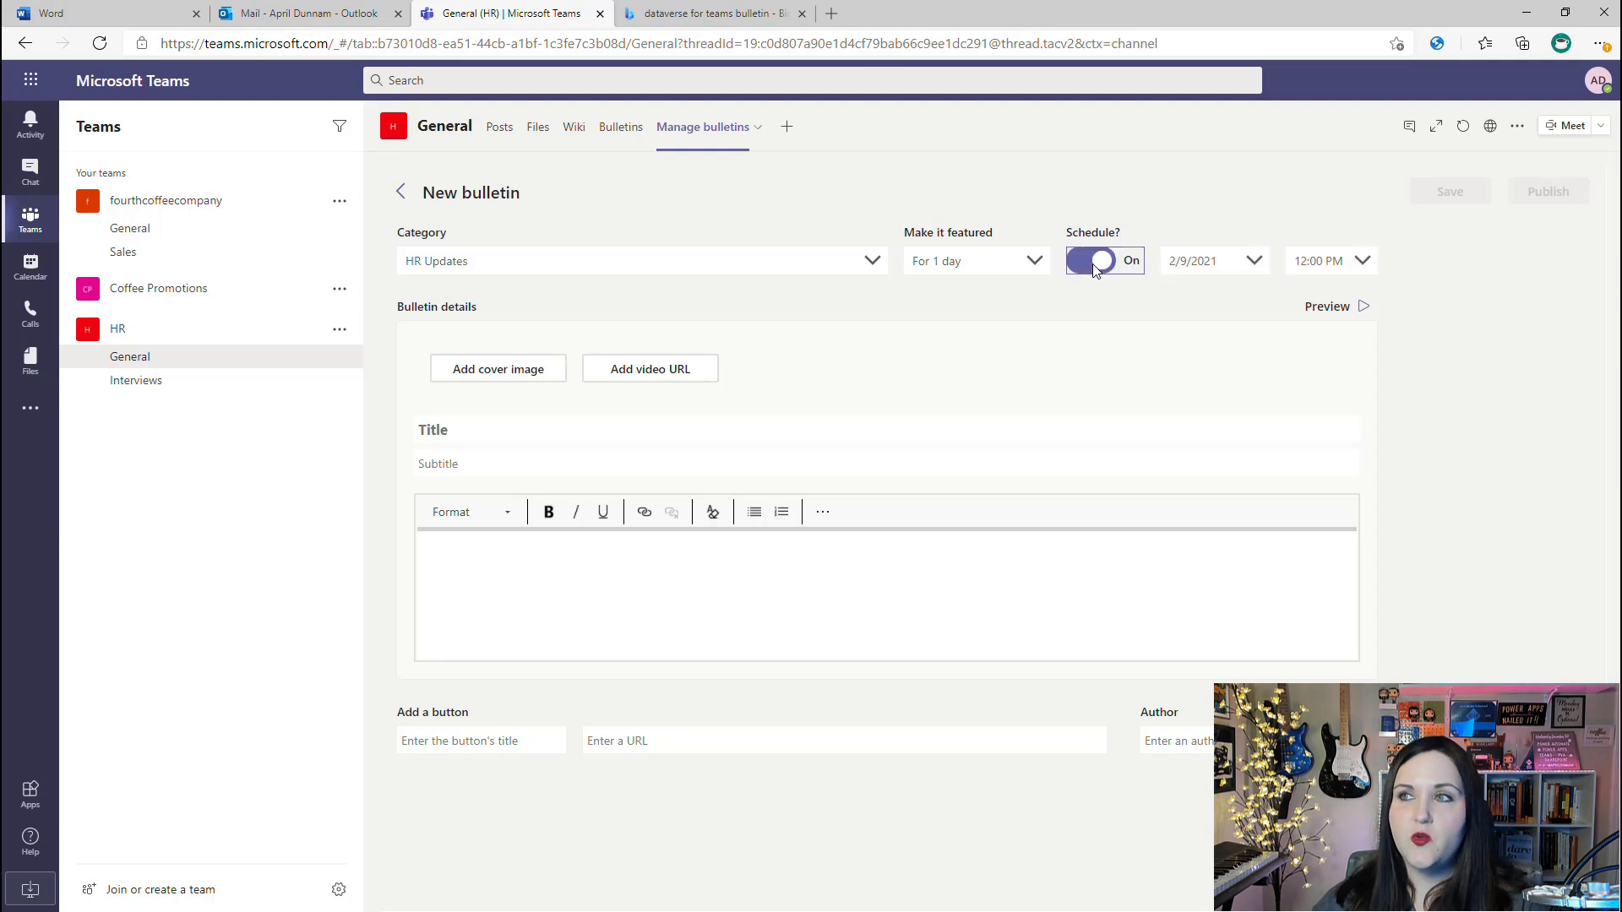
left_click(1253, 261)
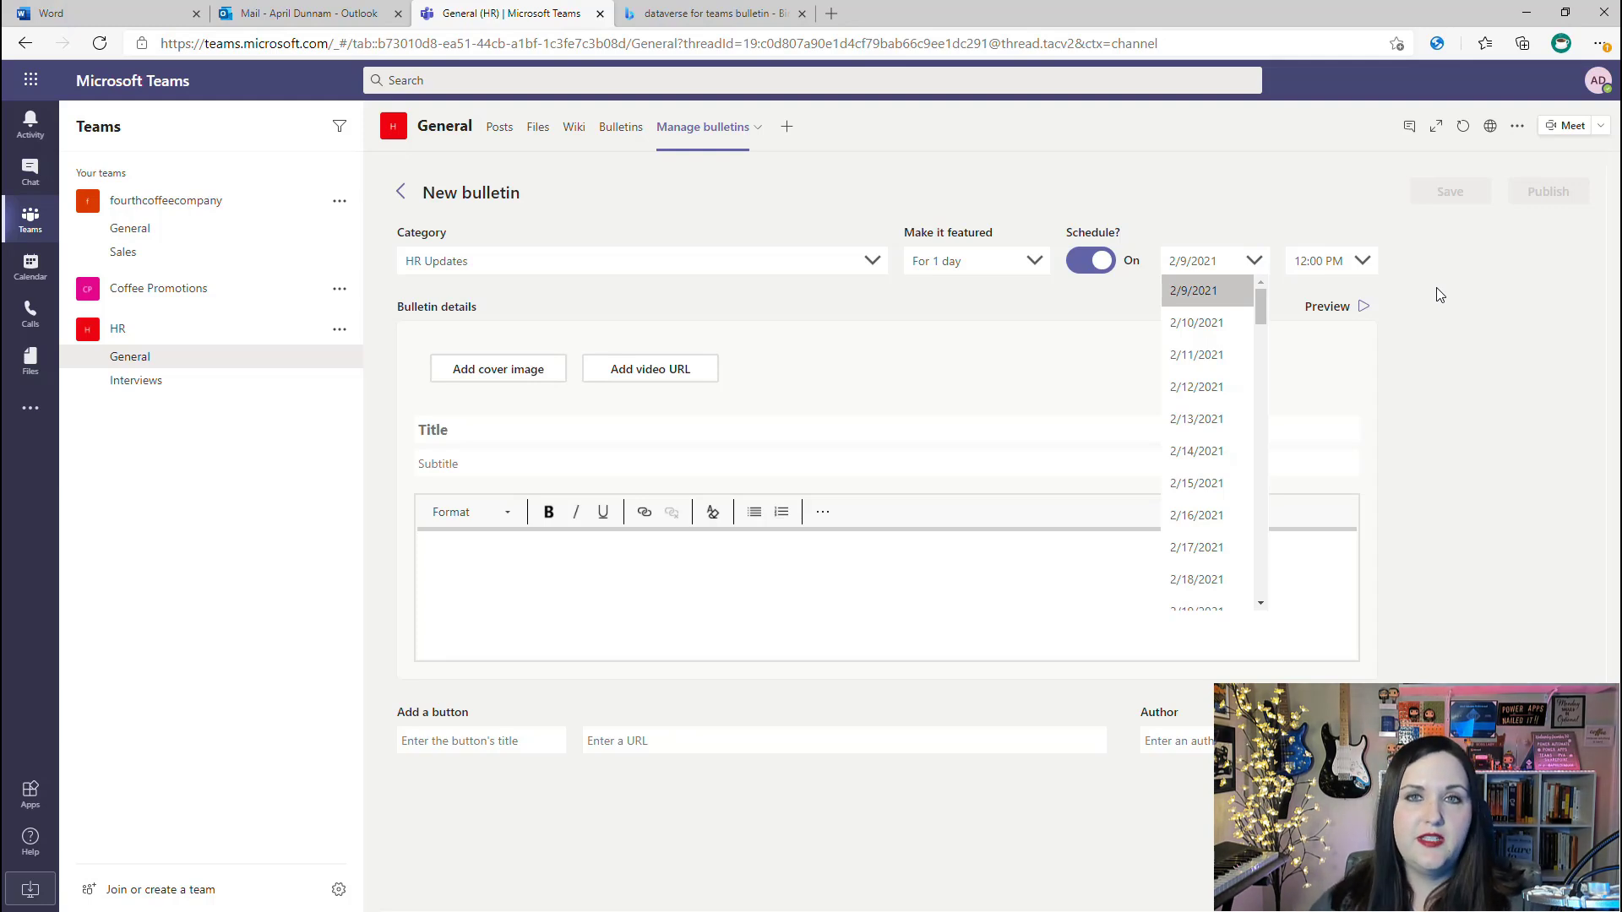
left_click(1439, 295)
left_click(1103, 266)
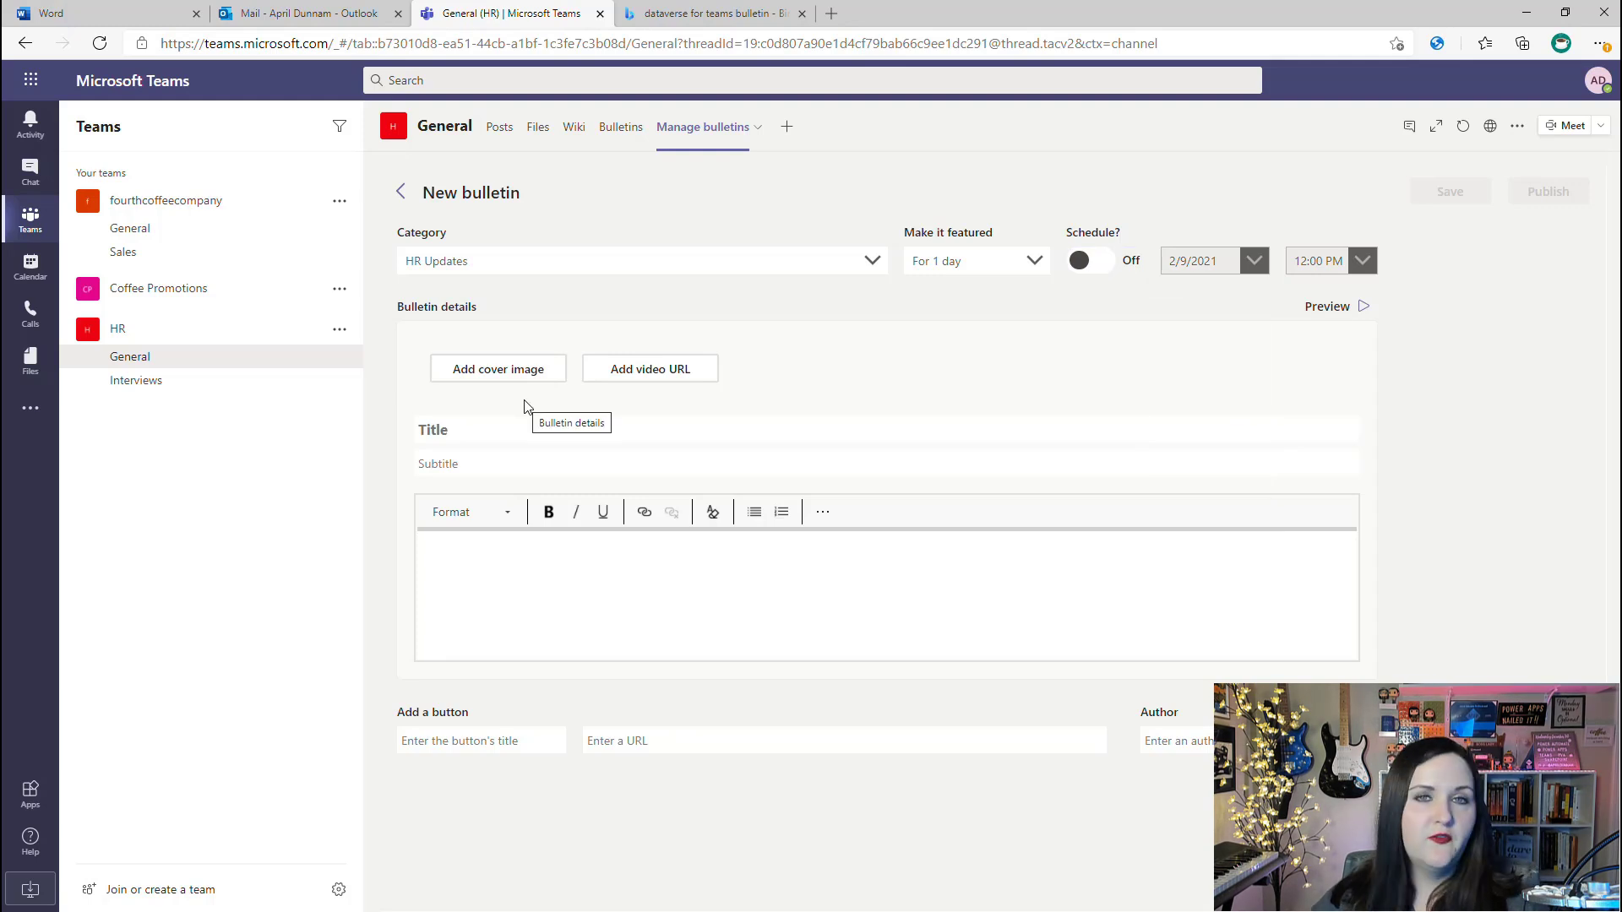
Add the office meeting photo as the bulletin's cover image, with the title "Benefits Enrollment" and the subtitle "Please enroll by March 1st".
left_click(517, 378)
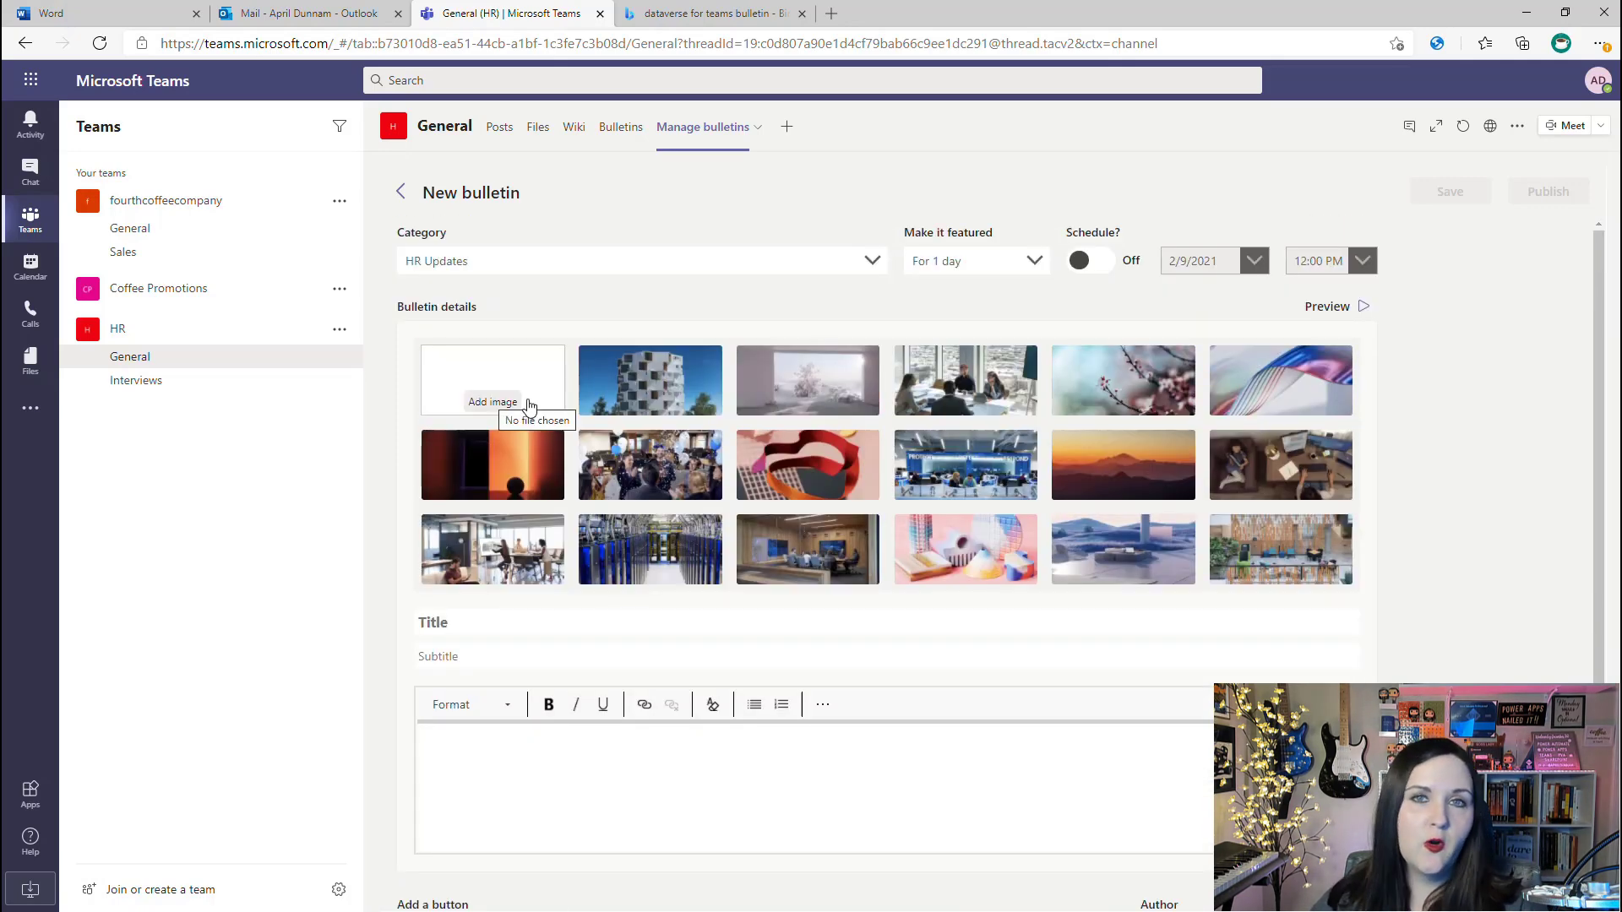
left_click(901, 393)
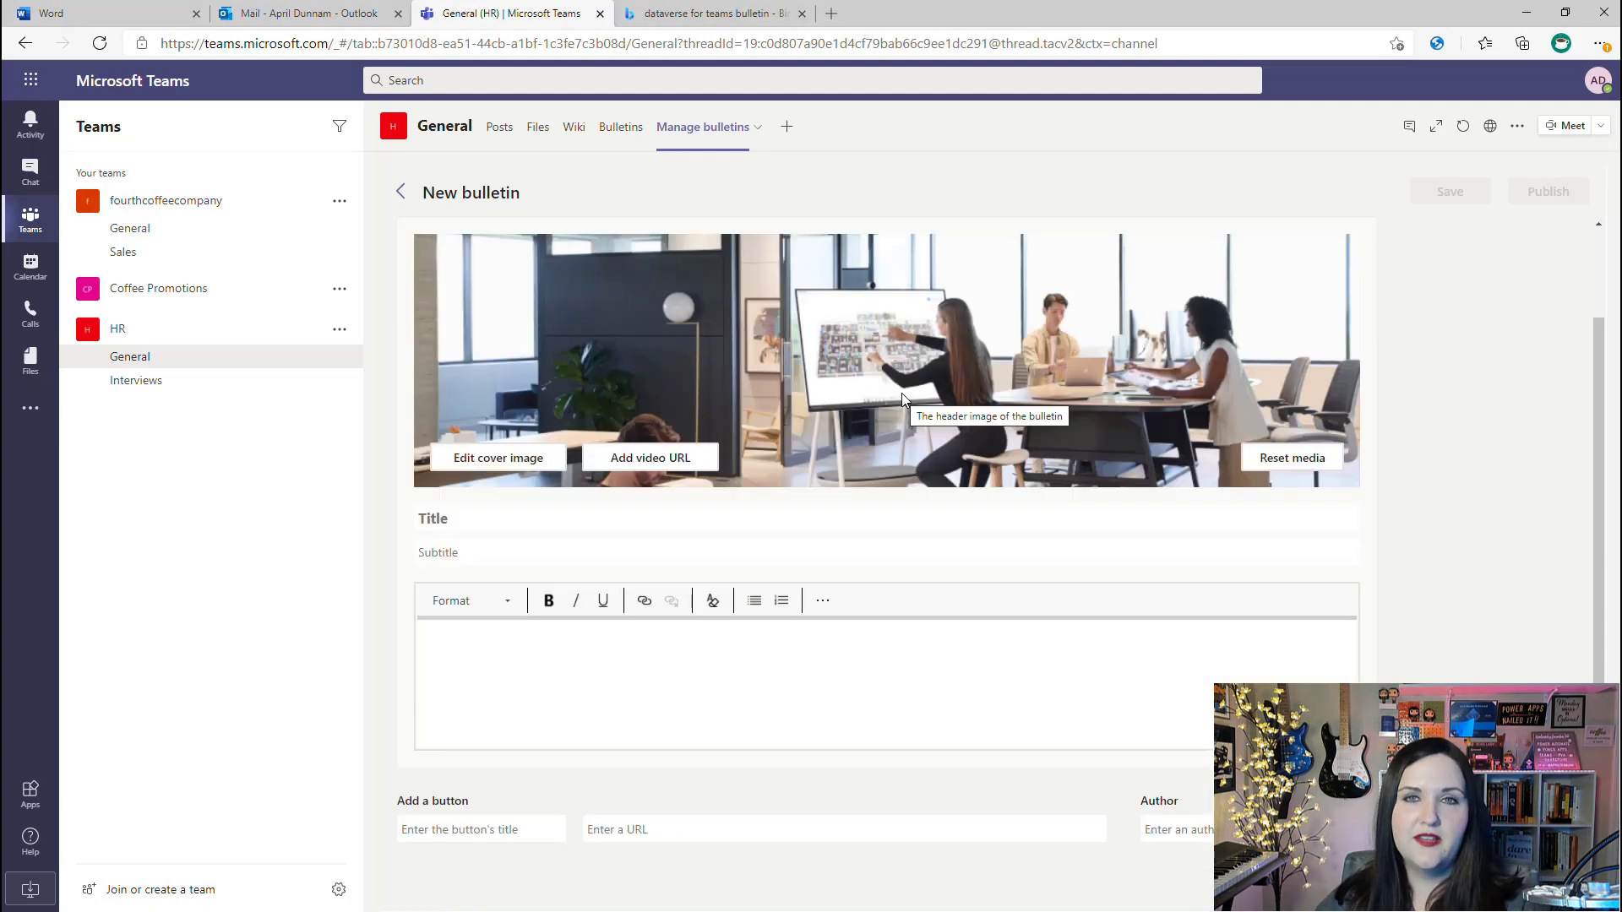
left_click(620, 523)
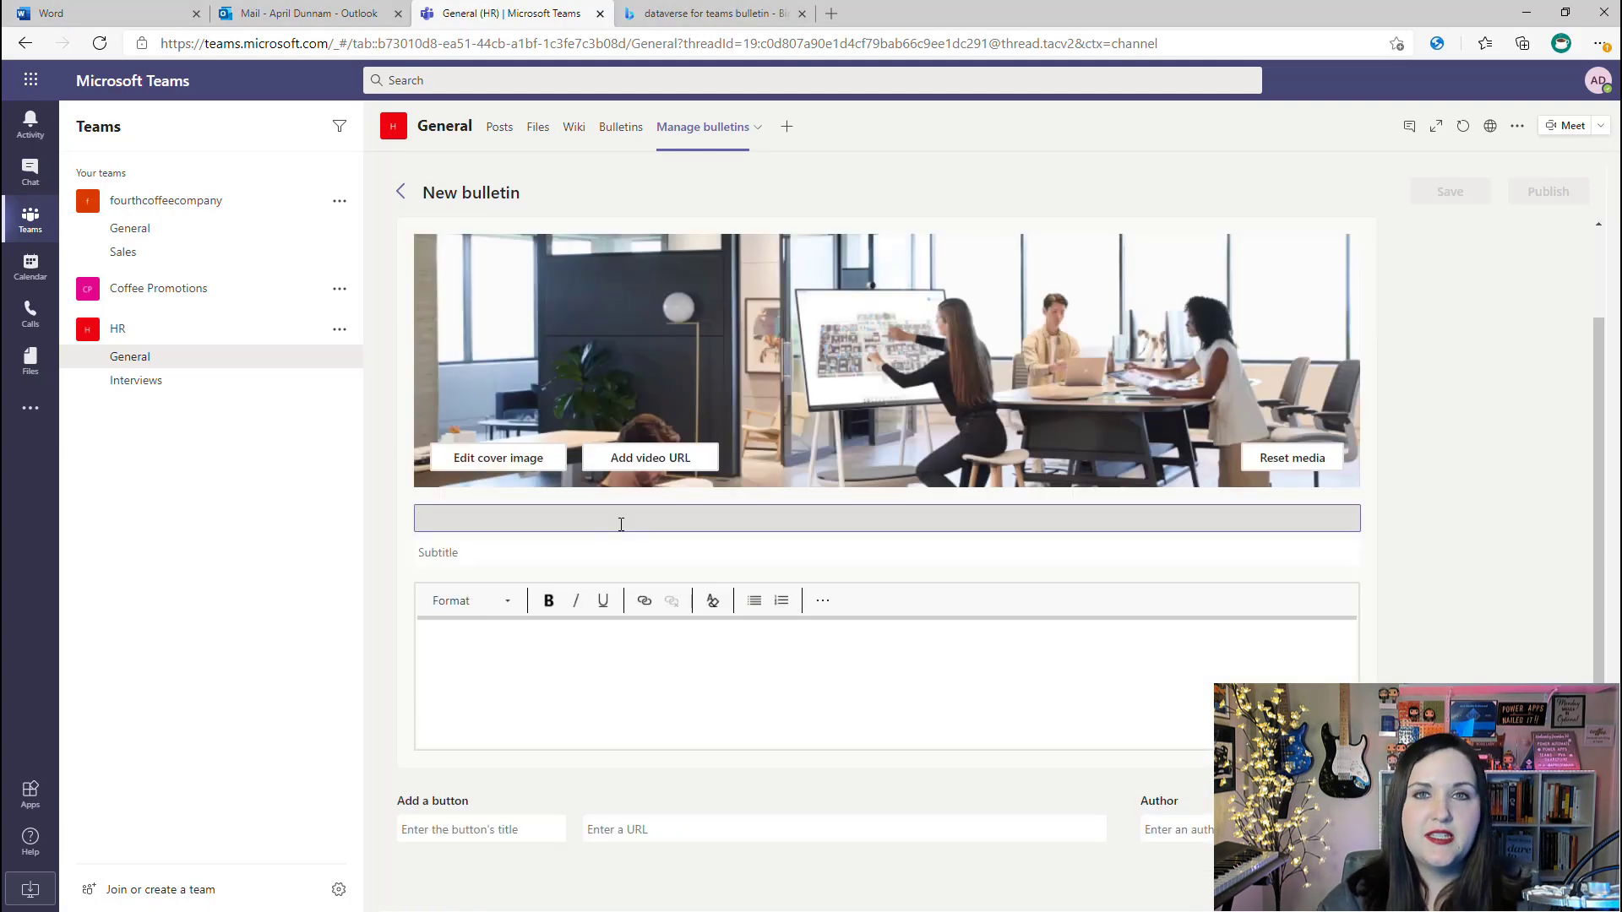
type("Benefits Enrollment")
key("Tab")
type("Please enroll by March 1st")
Write the bulletin's body text: "Please login to the HR Portal to sign up for your benefits!".
left_click(637, 701)
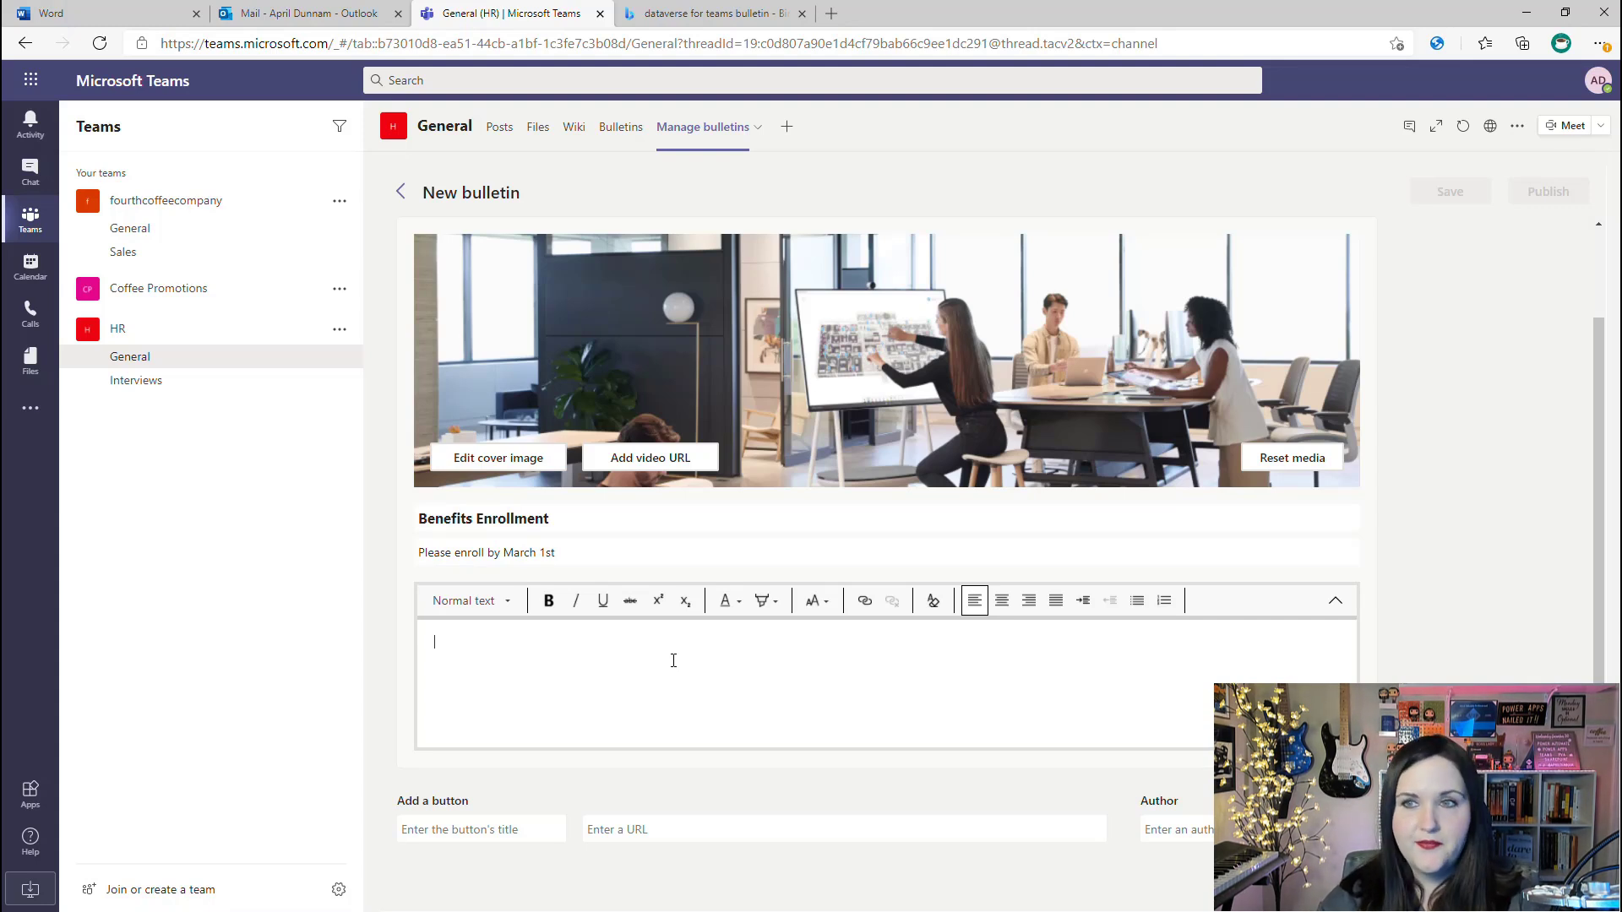
type("Please login to the HR Portal to sign up for your benefitsx")
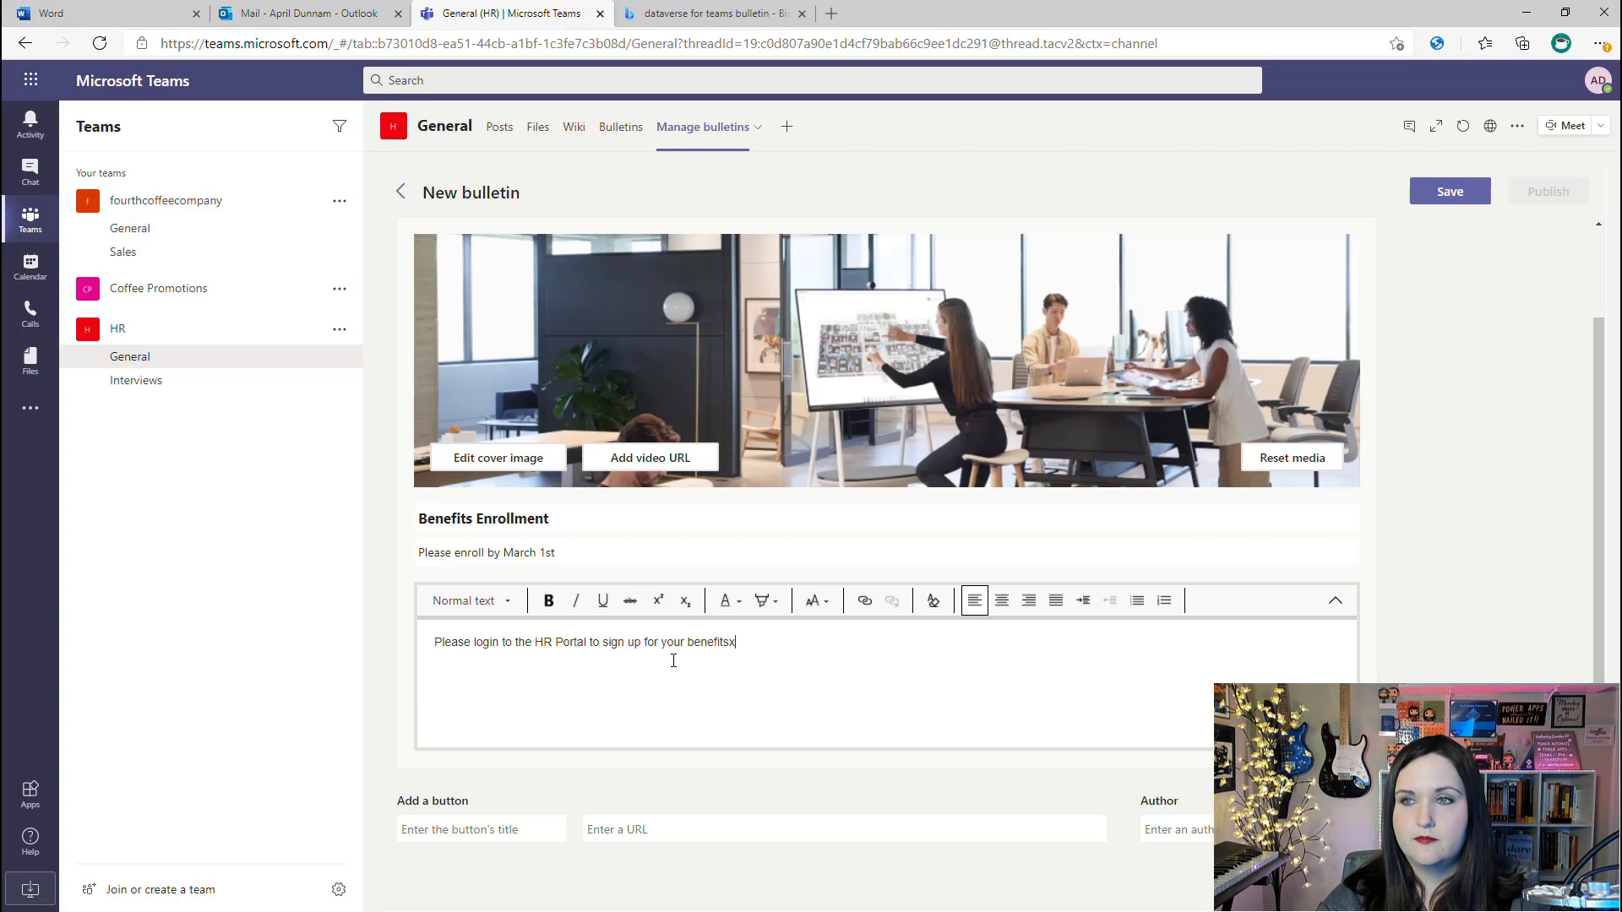
key("BackSpace")
type("!")
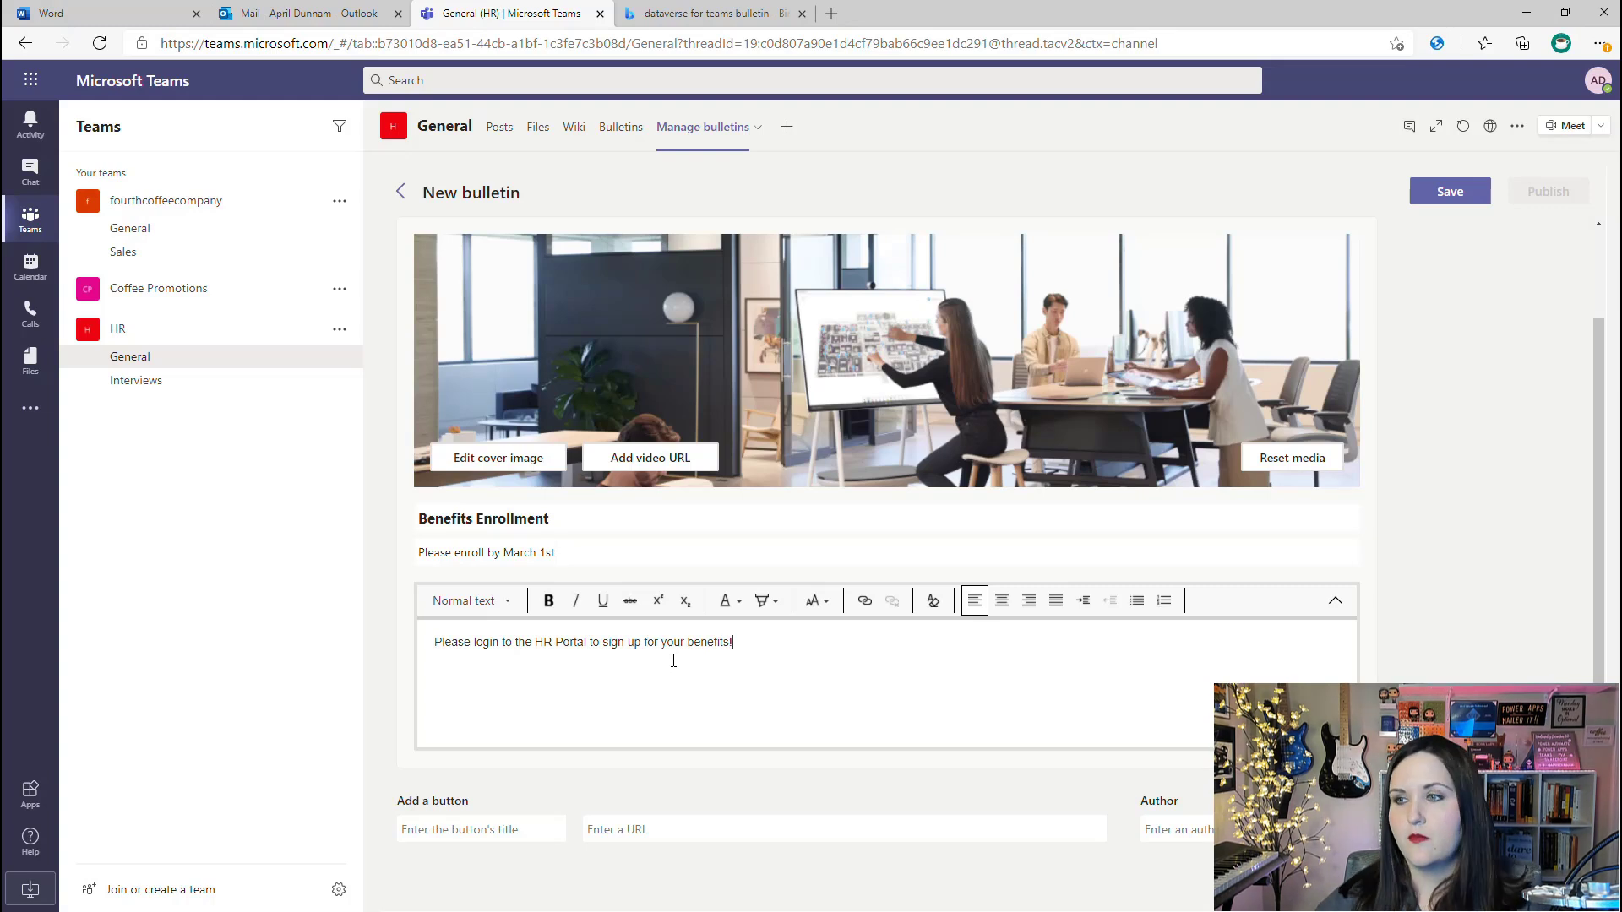
left_click(506, 833)
type("Sign Up")
key("Tab")
type("www.bing.com")
key("Tab")
type("April Dunnam")
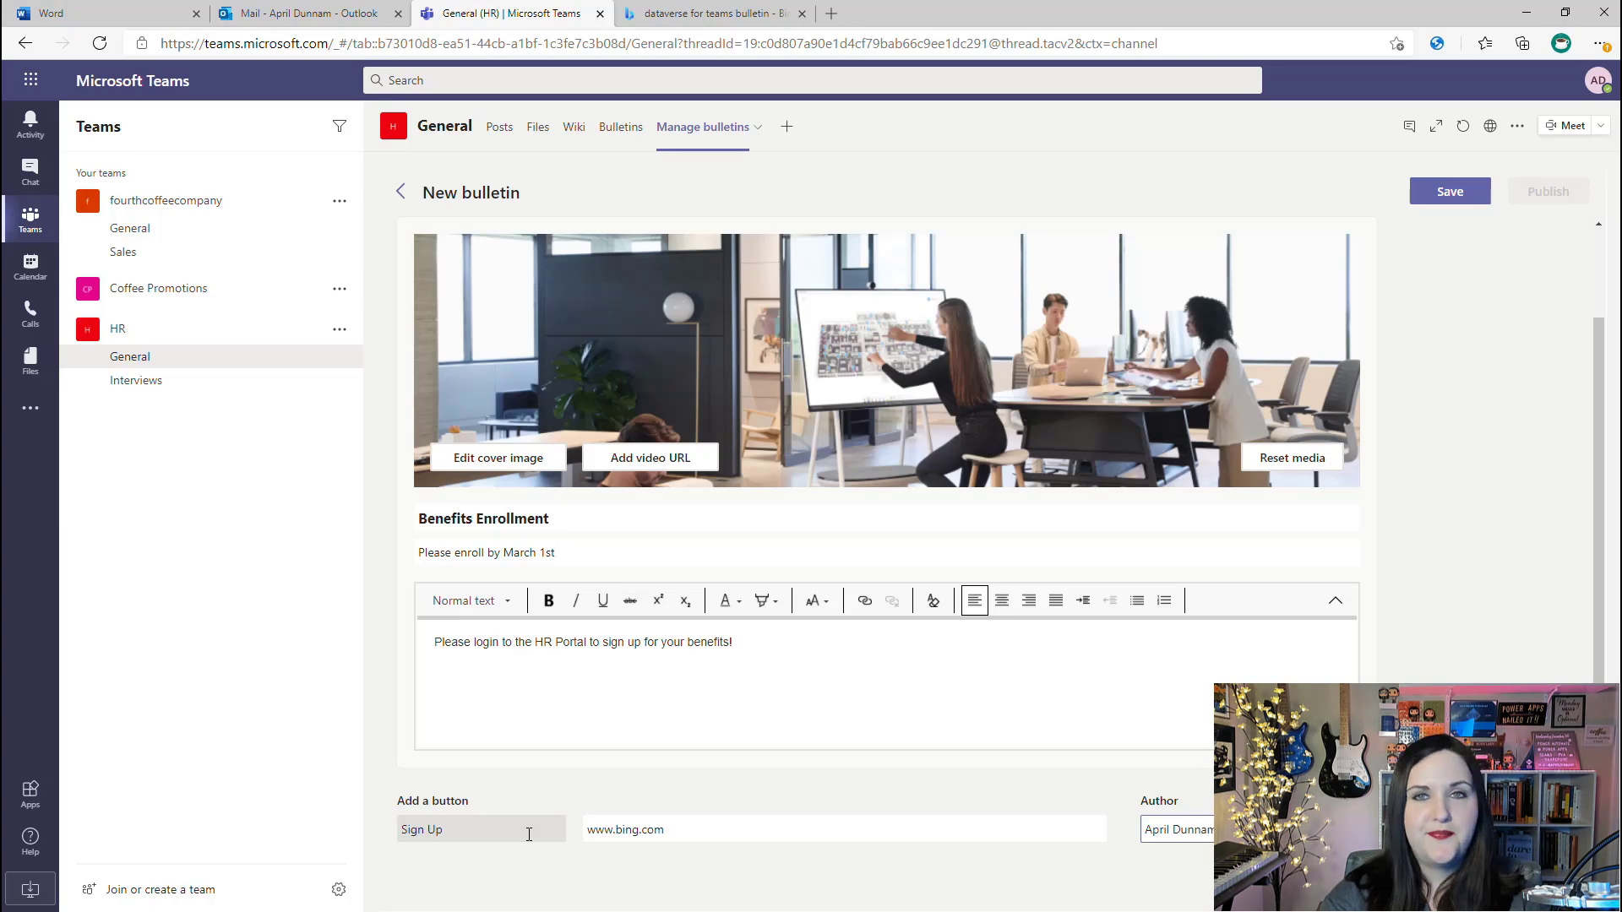
Save the Benefits Enrollment bulletin and publish it.
left_click(1455, 196)
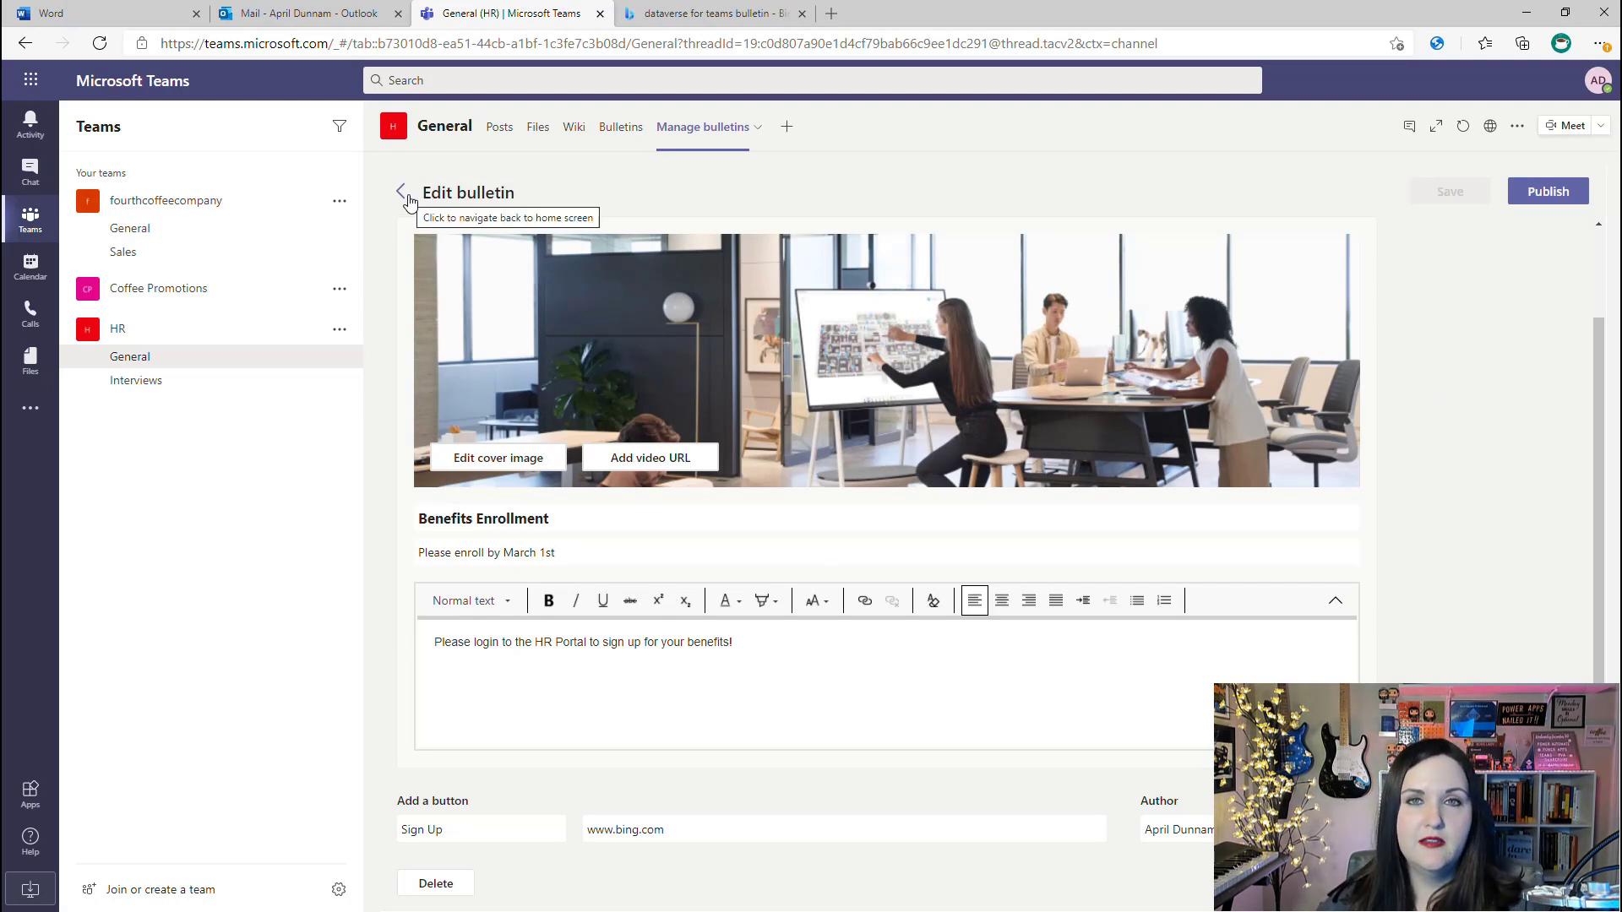
left_click(1568, 197)
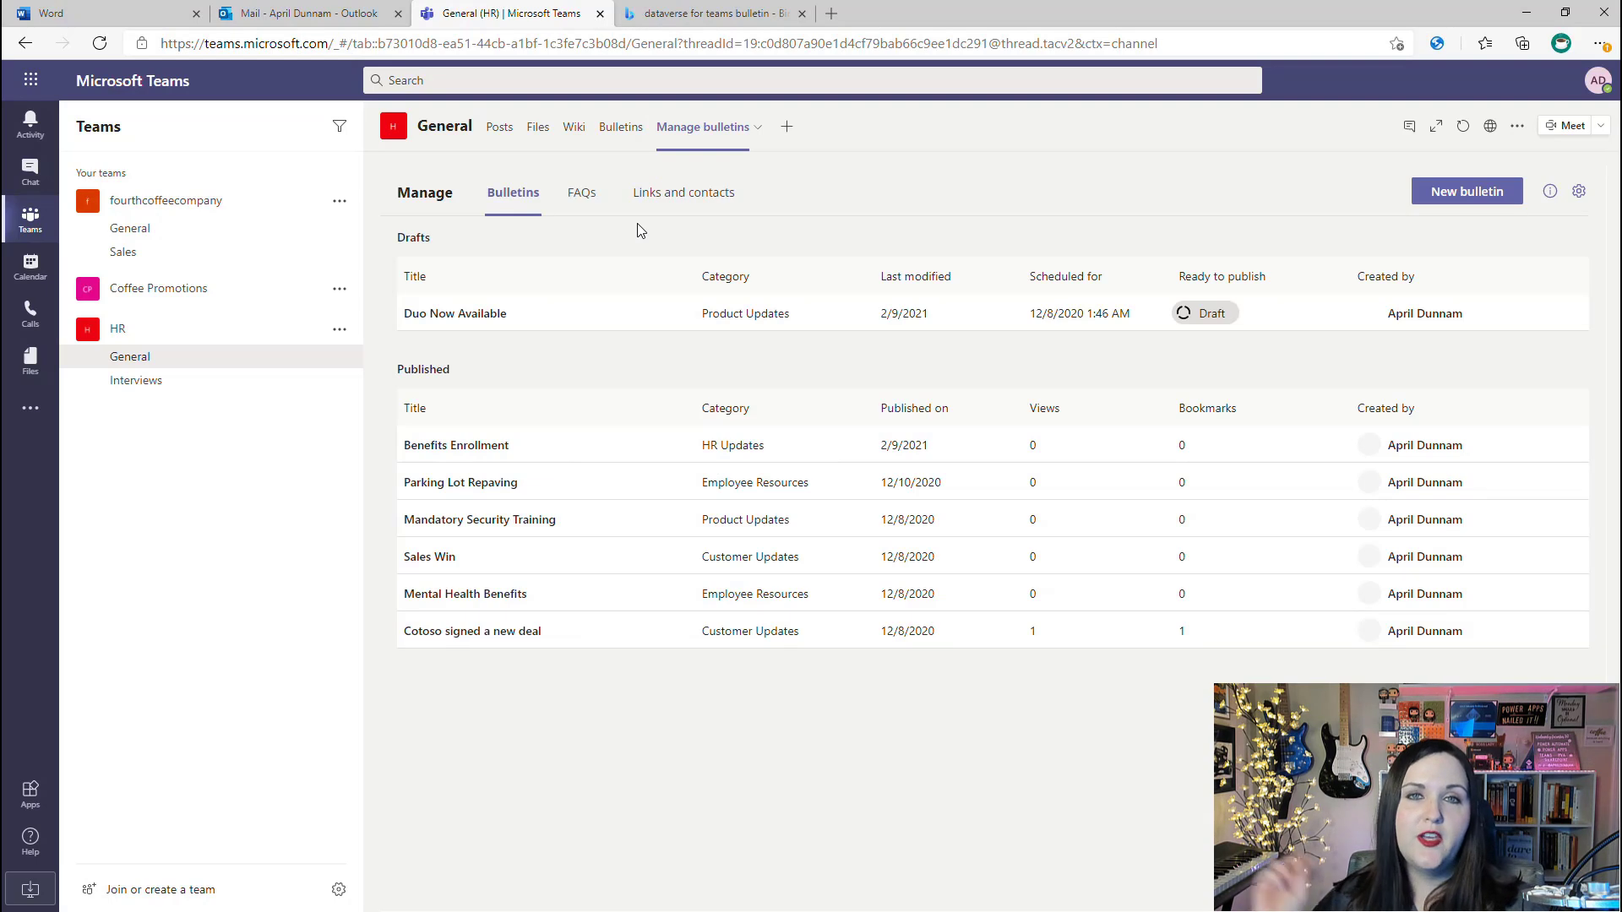
Open the featured Benefits Enrollment bulletin in the Bulletins app and try its Sign Up link.
left_click(622, 135)
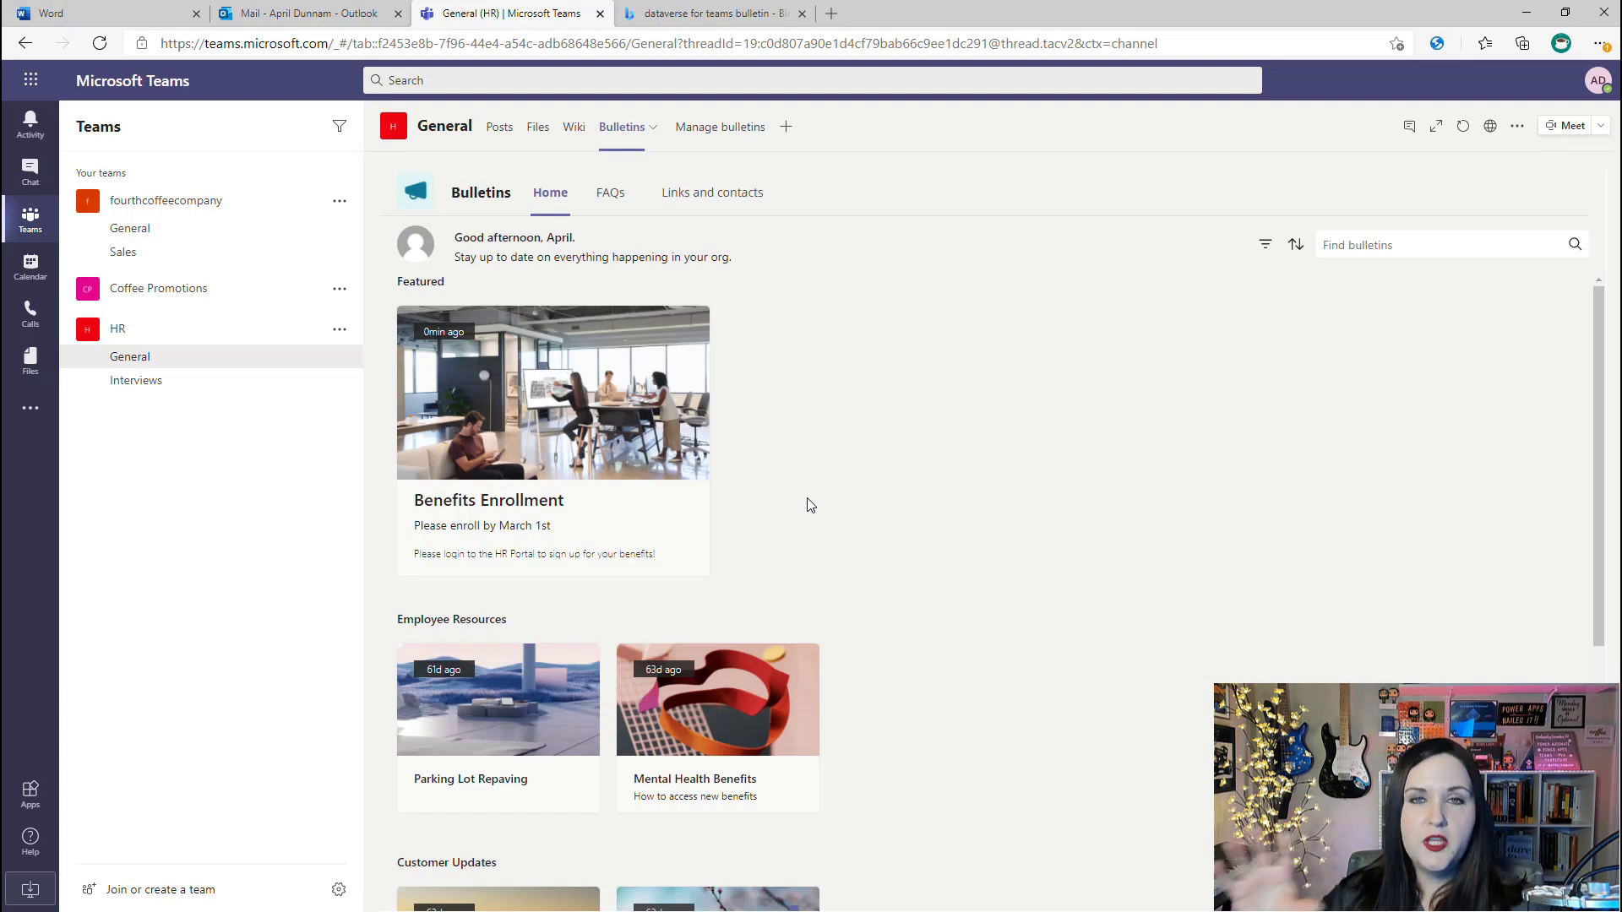
left_click(525, 438)
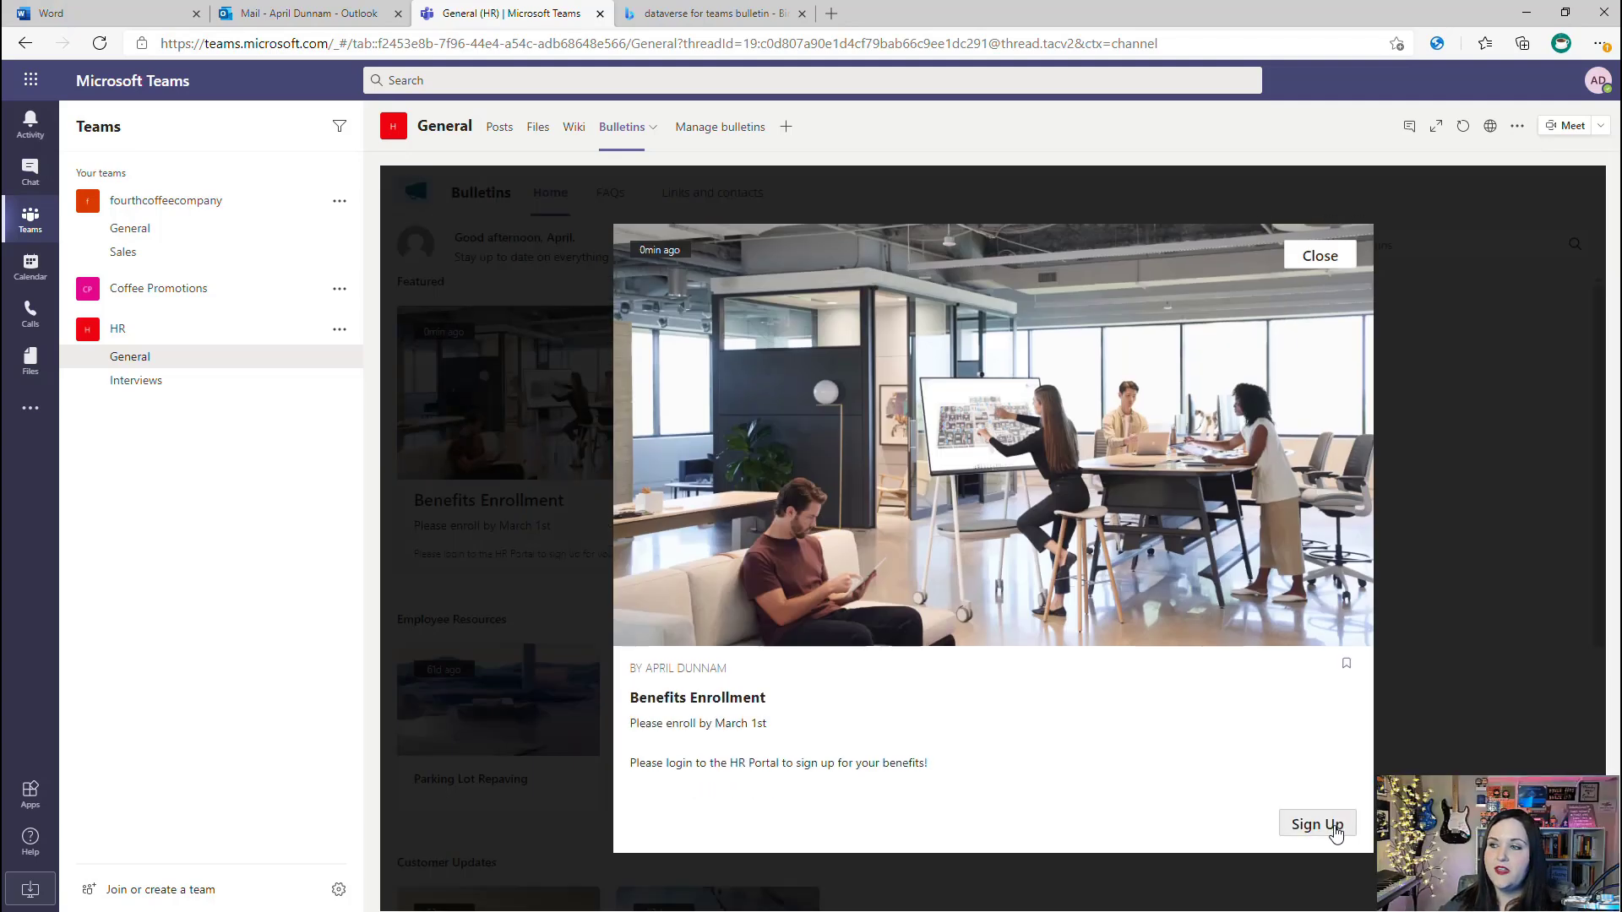
left_click(1322, 826)
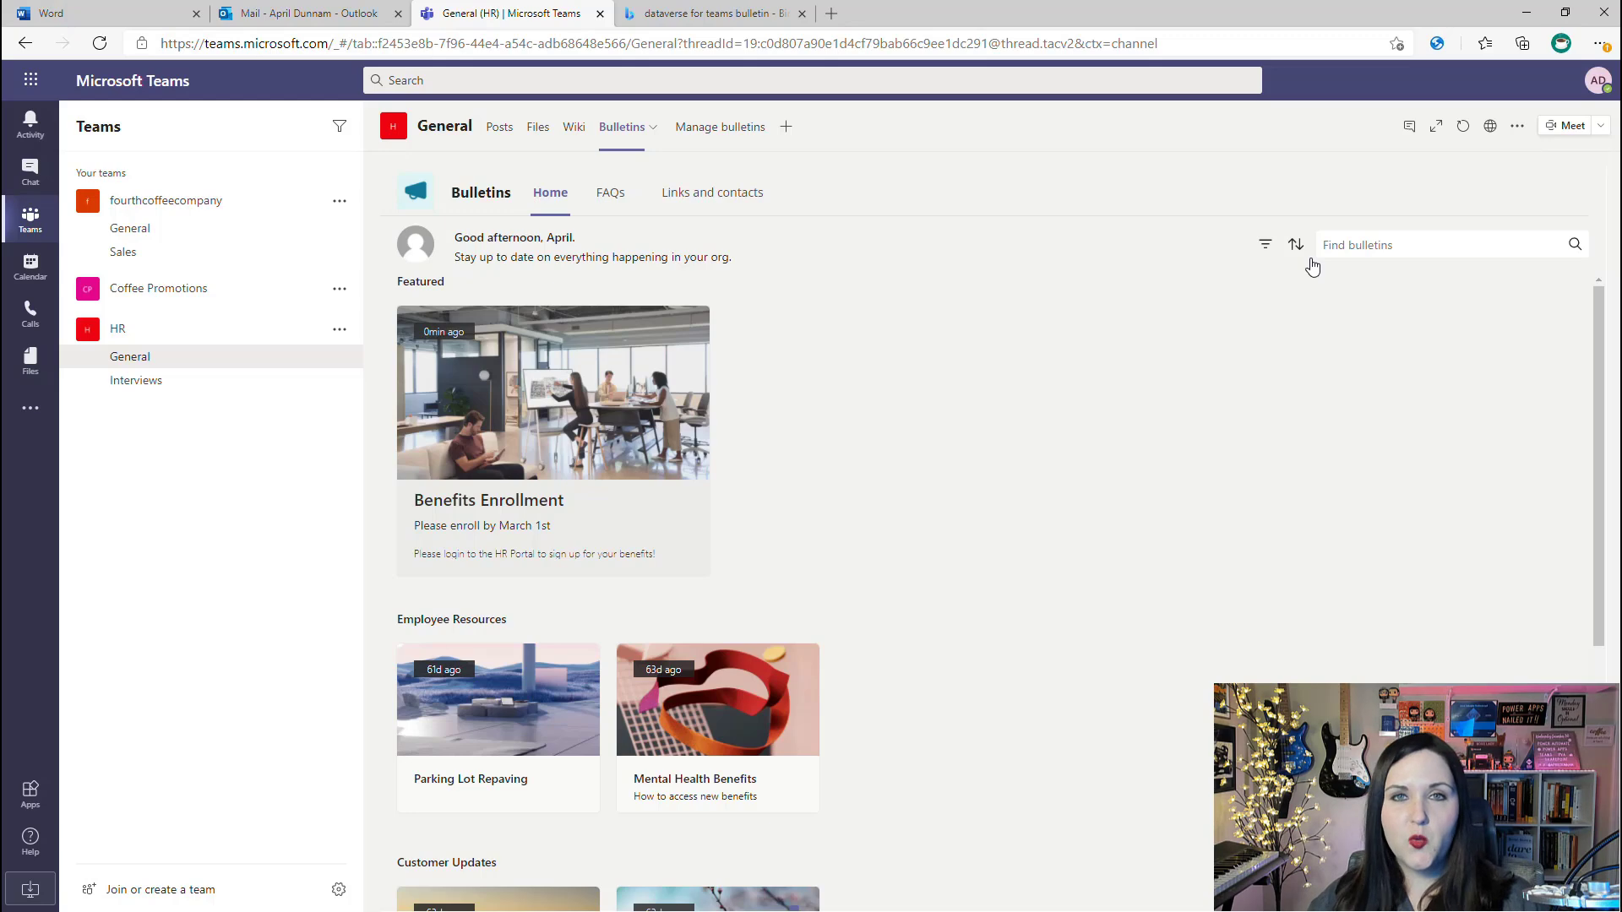
Search the Teams app catalog for "bulletin" and add the Bulletins app to the General channel of the fourthcoffeecompany team.
left_click(49, 809)
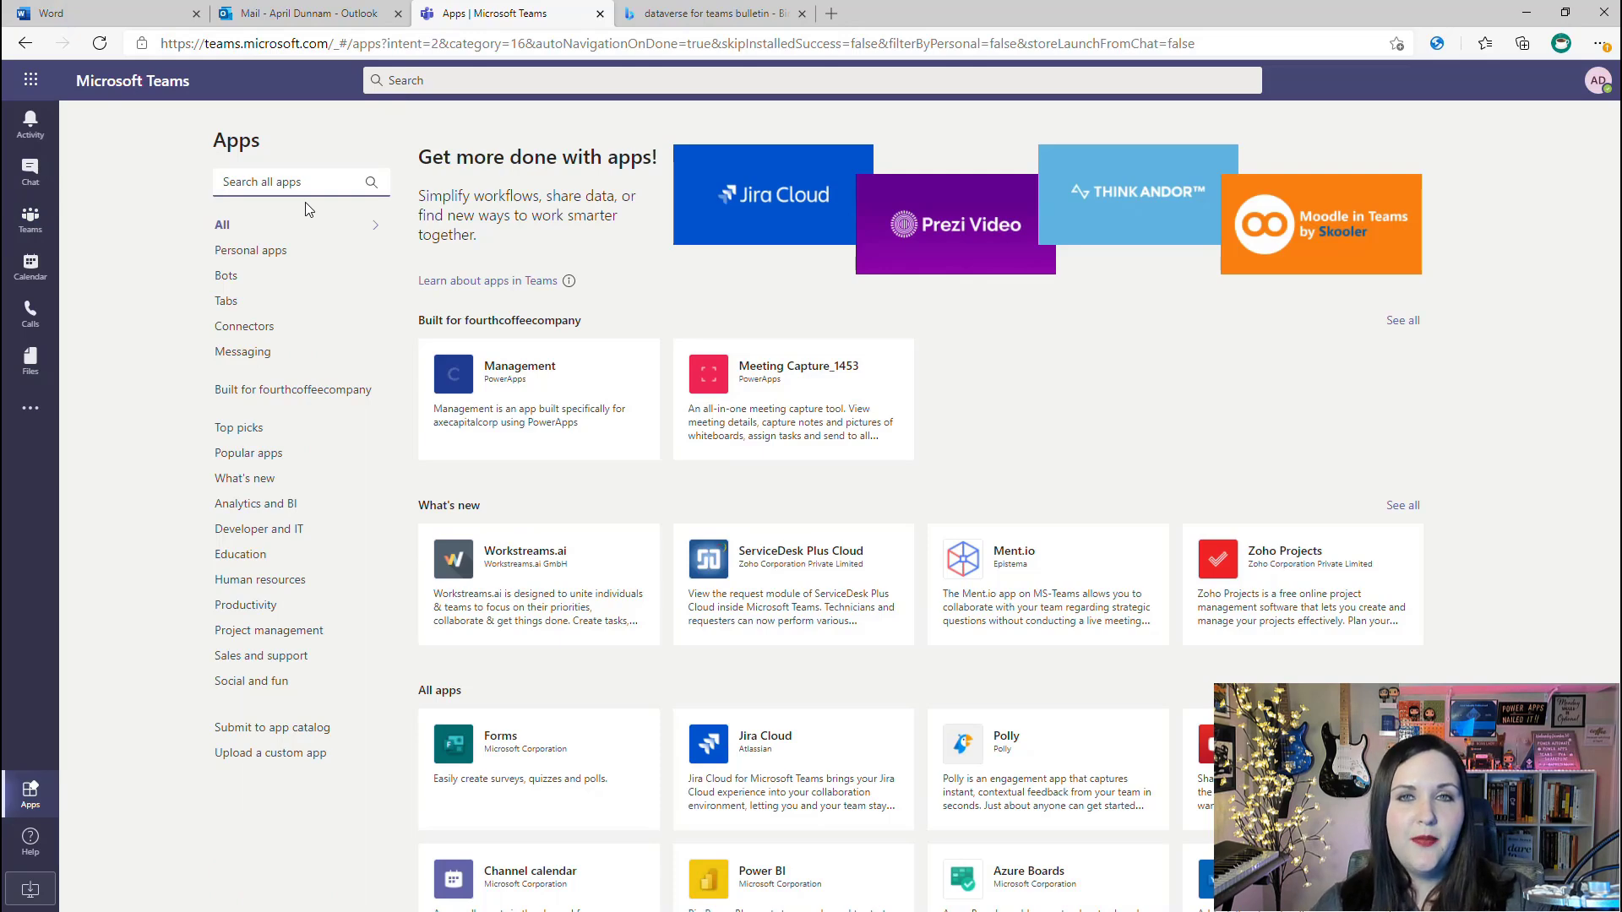
type("bulletin")
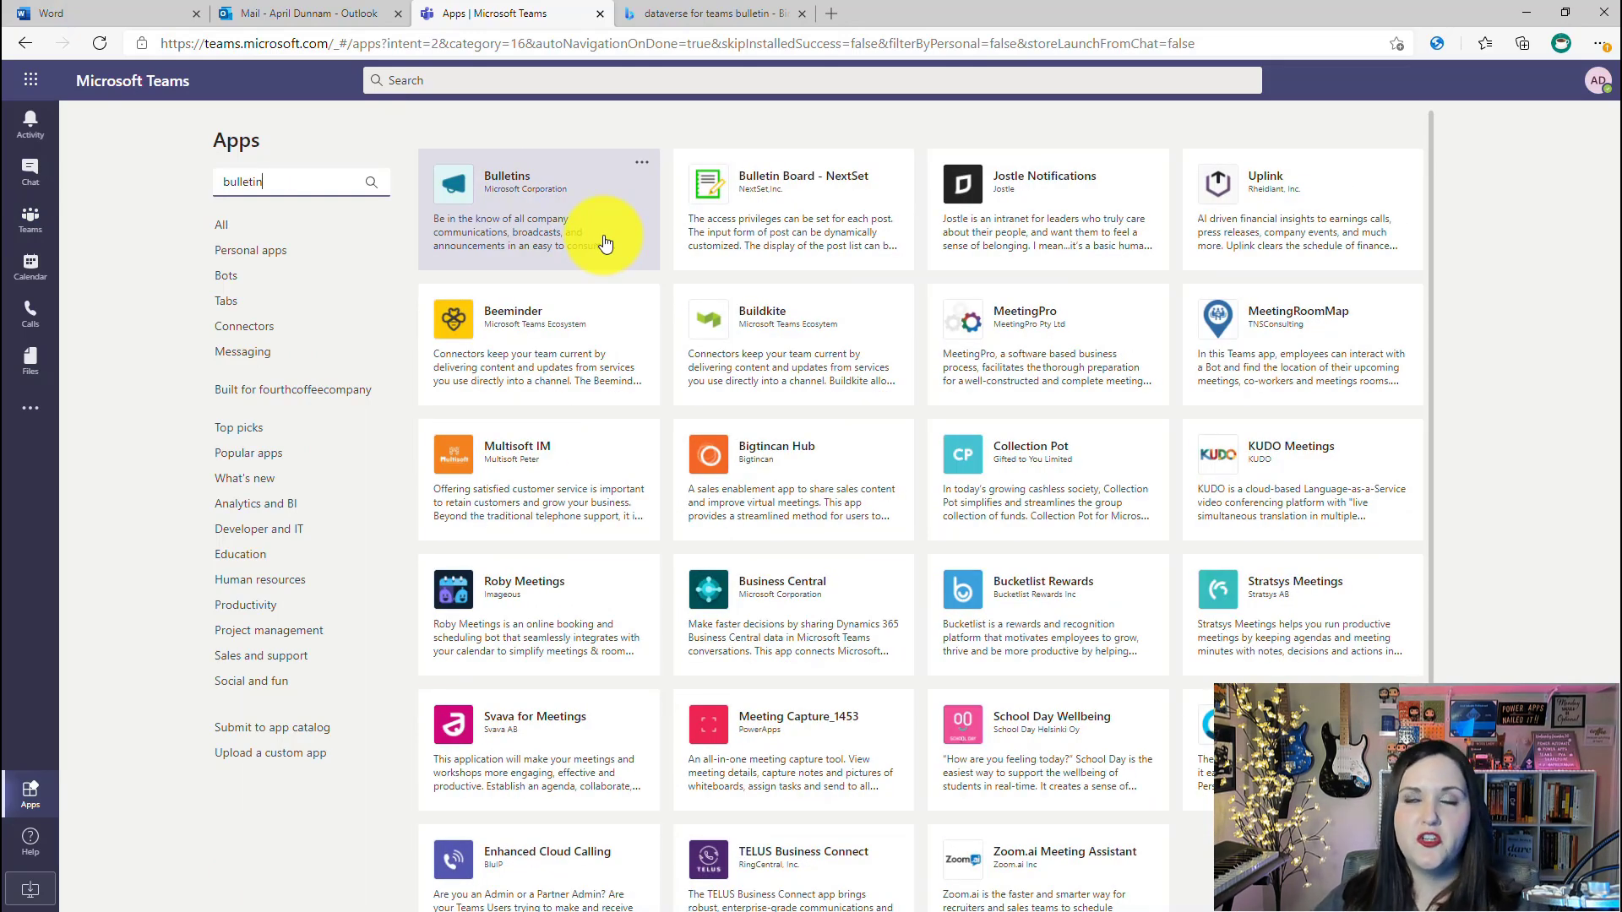
left_click(622, 203)
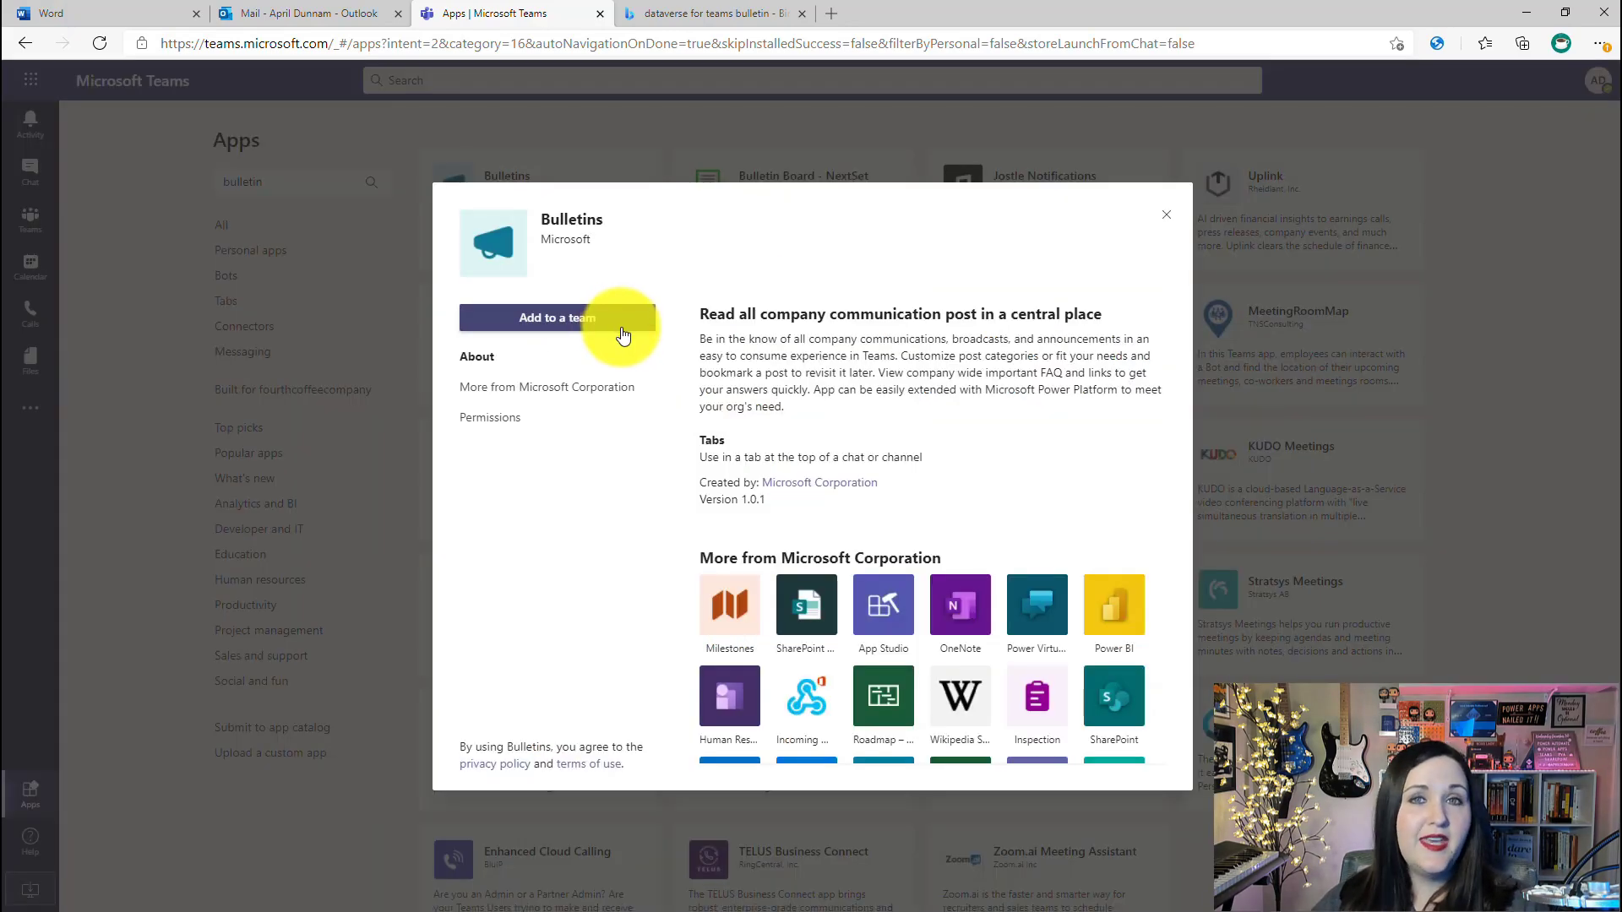
left_click(623, 335)
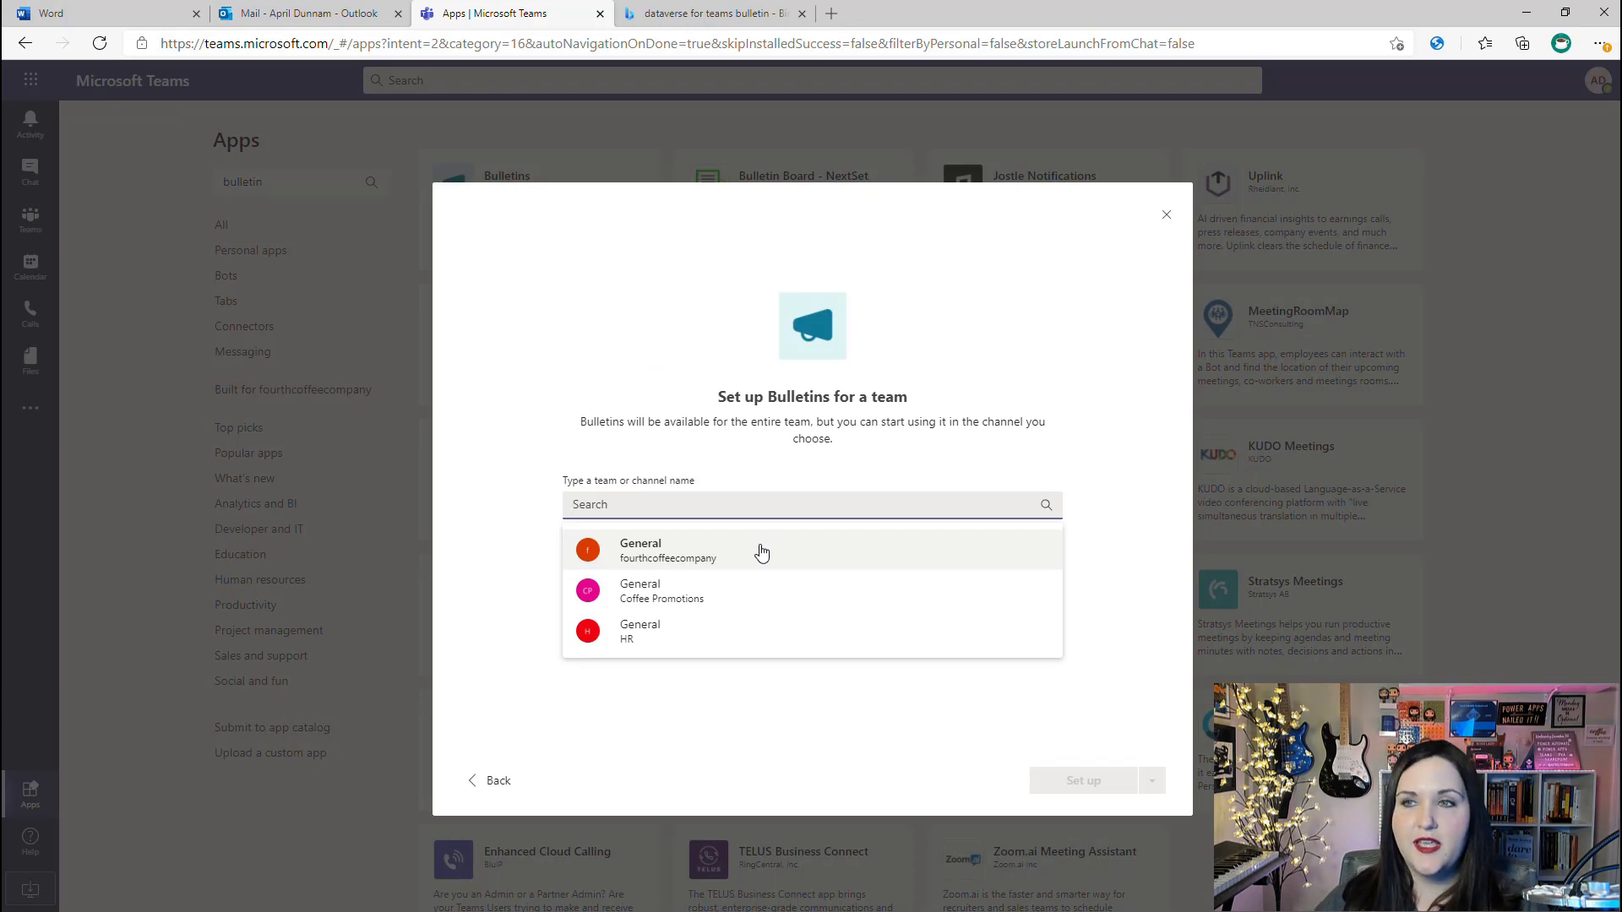
left_click(762, 552)
left_click(1115, 790)
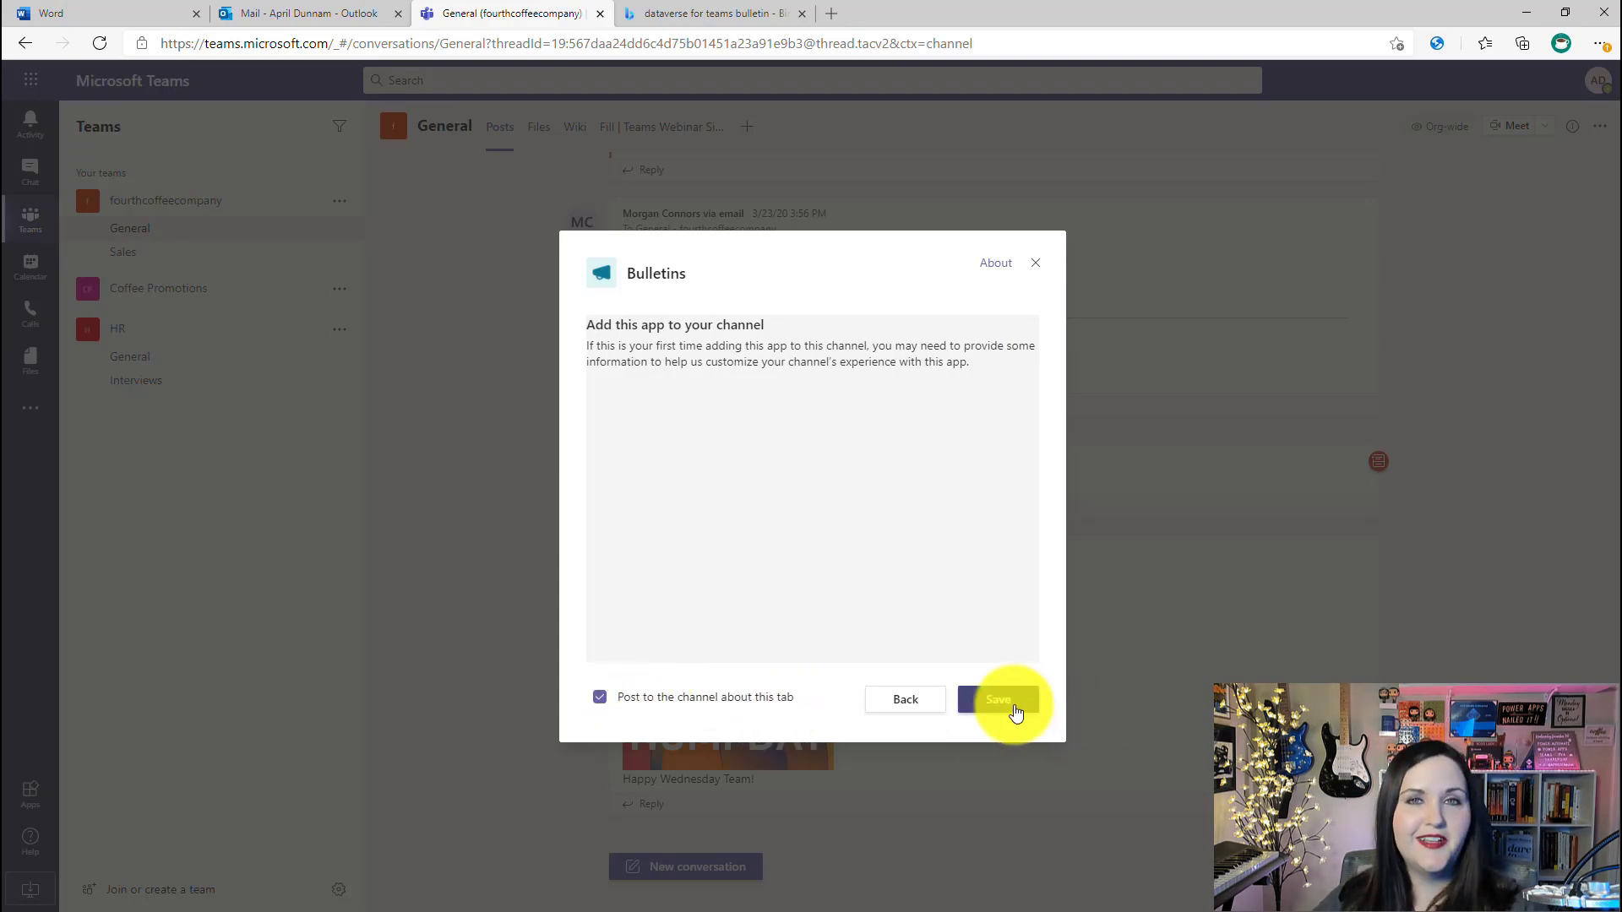
left_click(1014, 709)
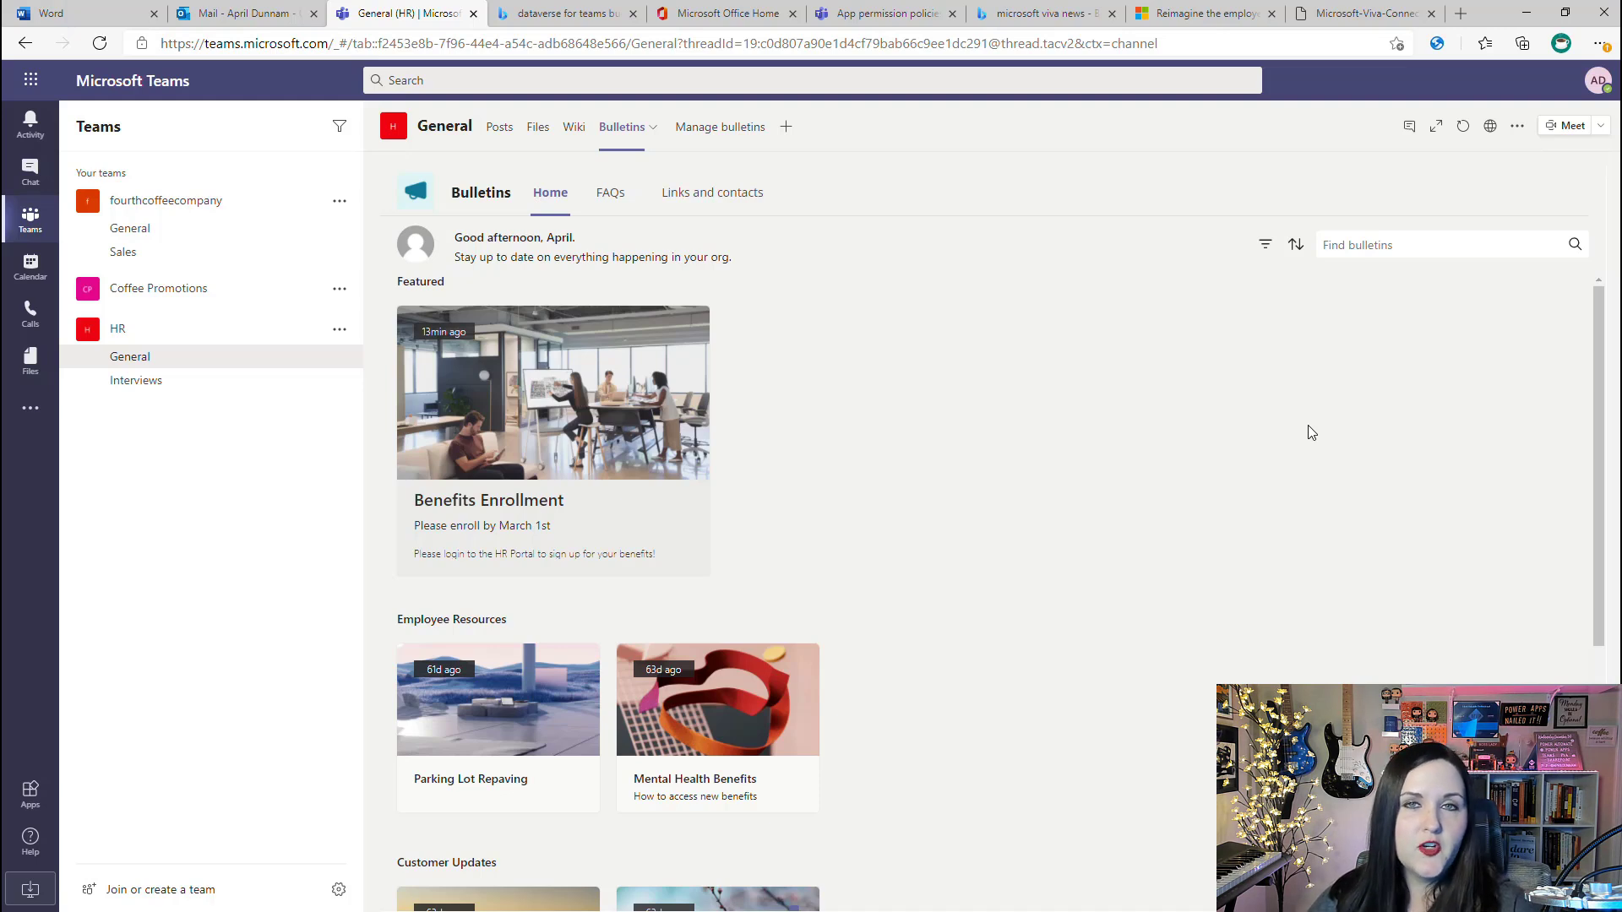
Move Product Updates above Customer Updates in the category order of the HR team's Bulletins app and apply it.
left_click(1296, 247)
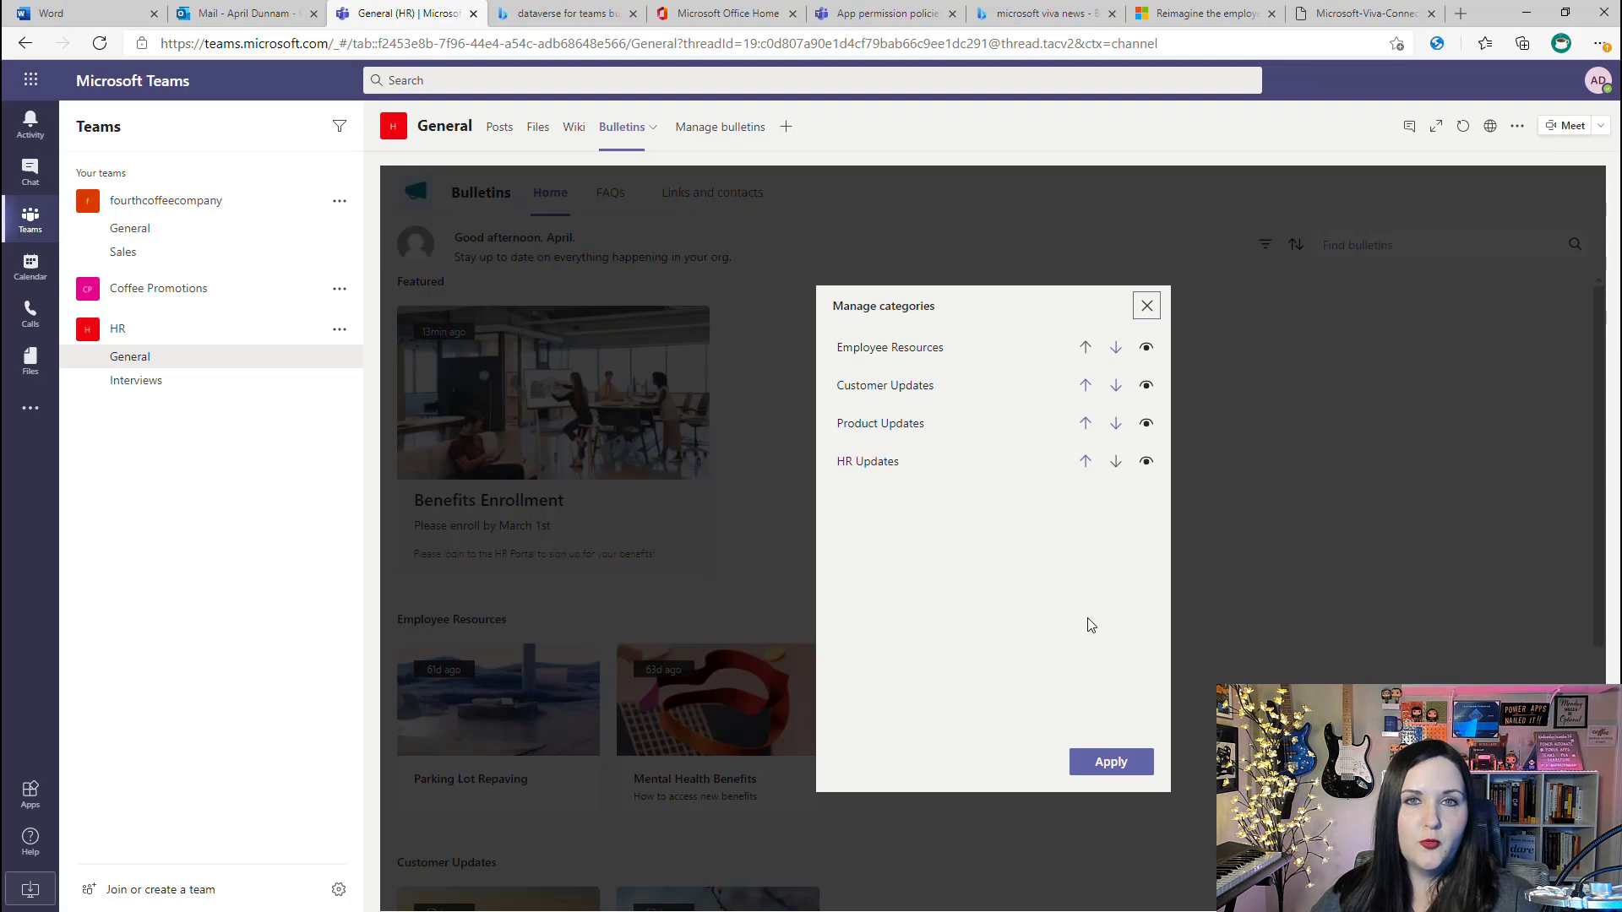
left_click(1085, 423)
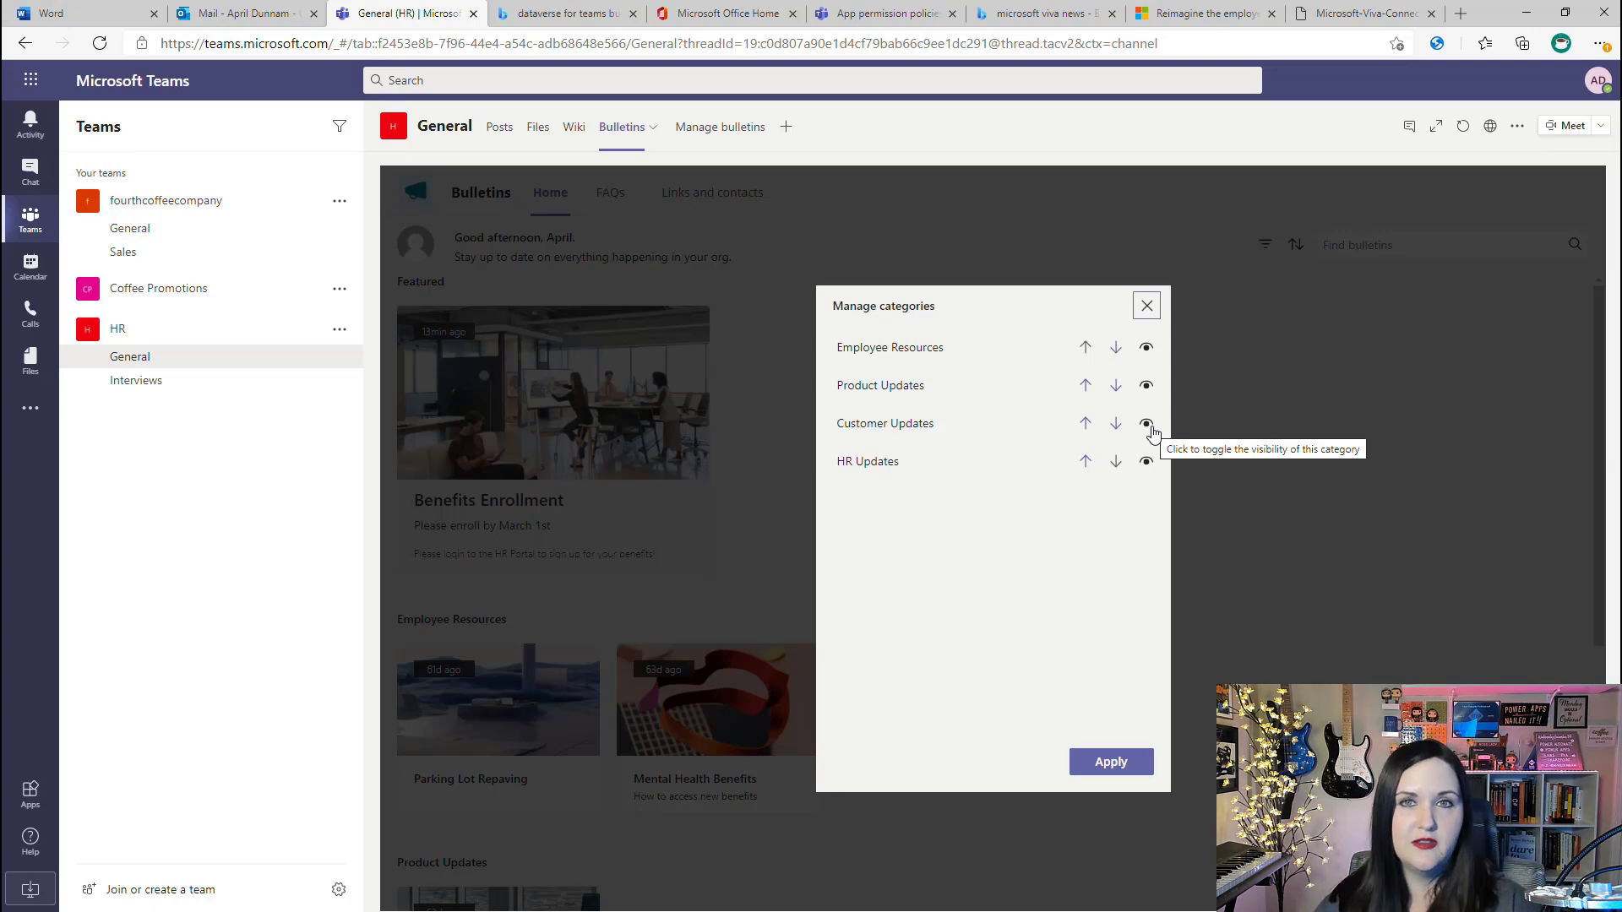
left_click(1111, 762)
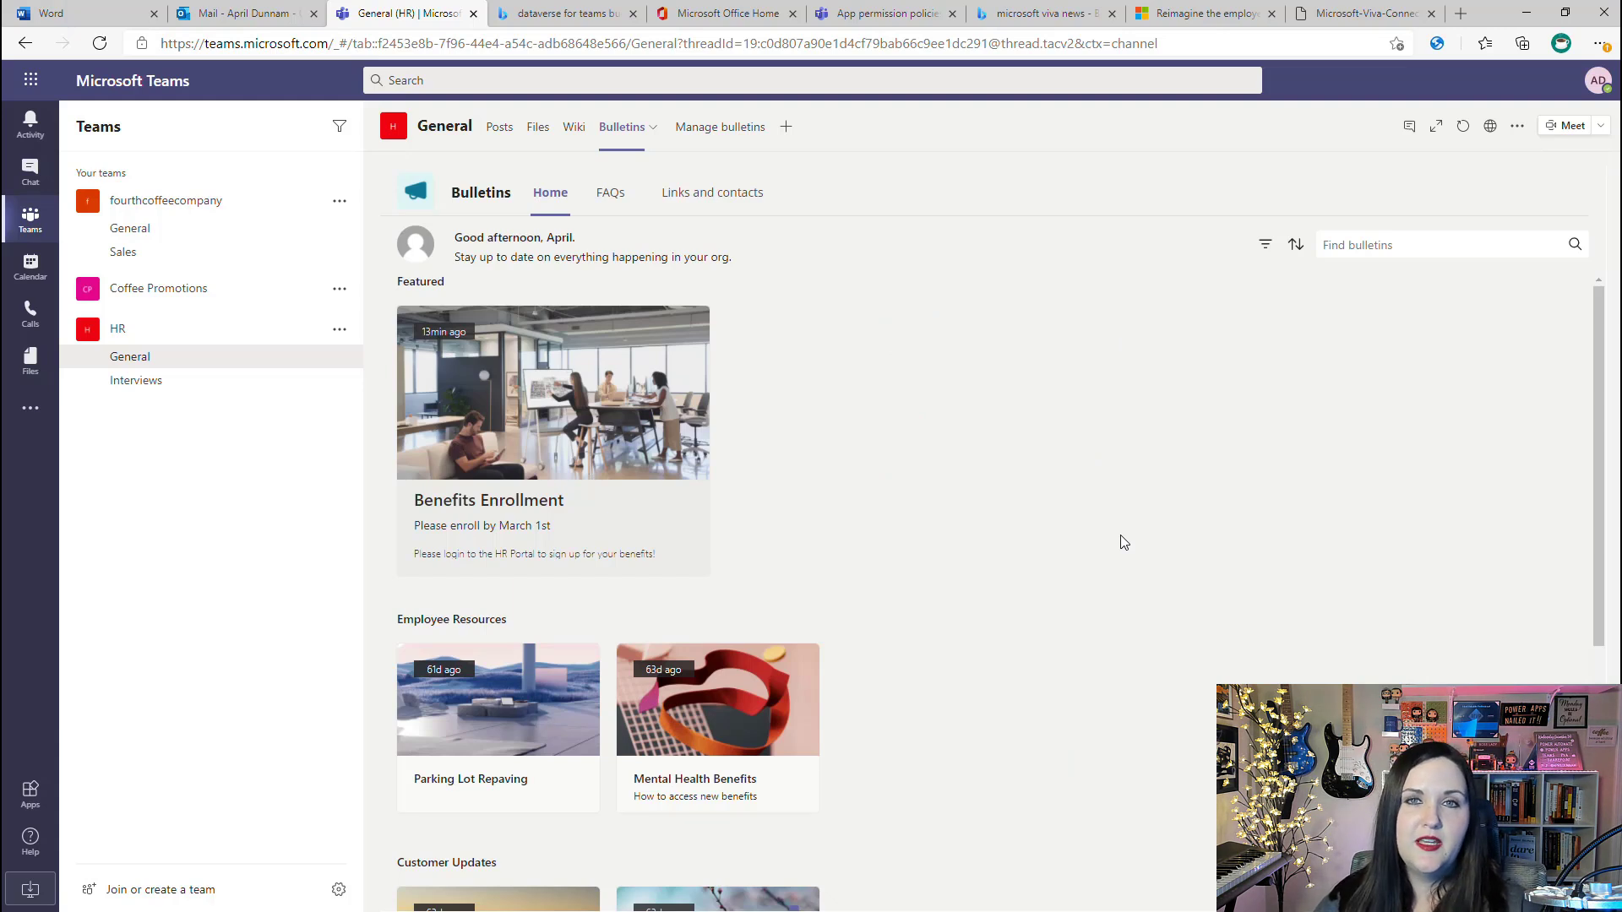